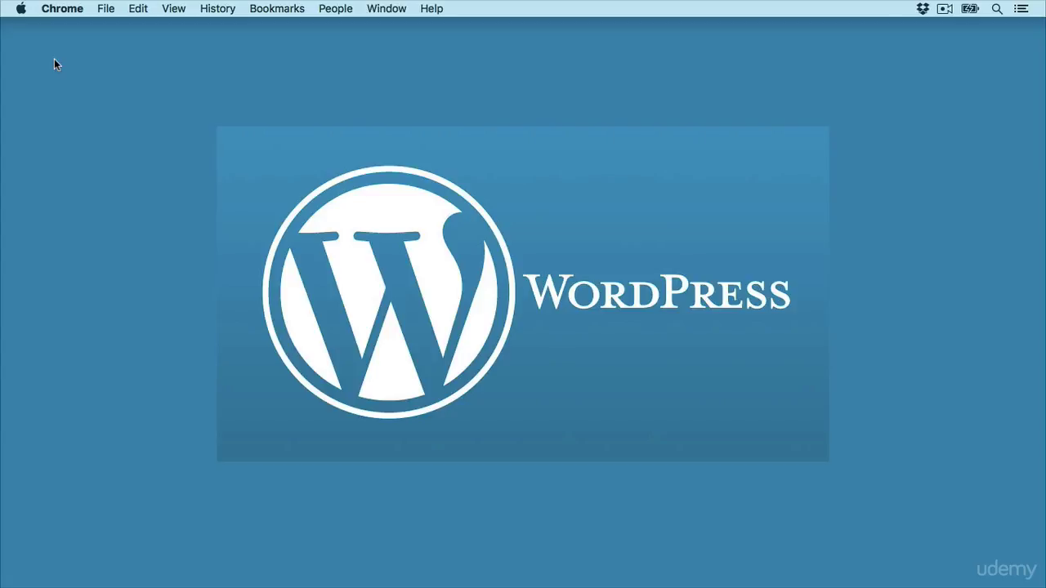
# Switch to the Chrome window with the WordPress dashboard and open the page for adding new plugins.
pyautogui.moveTo(791, 585)
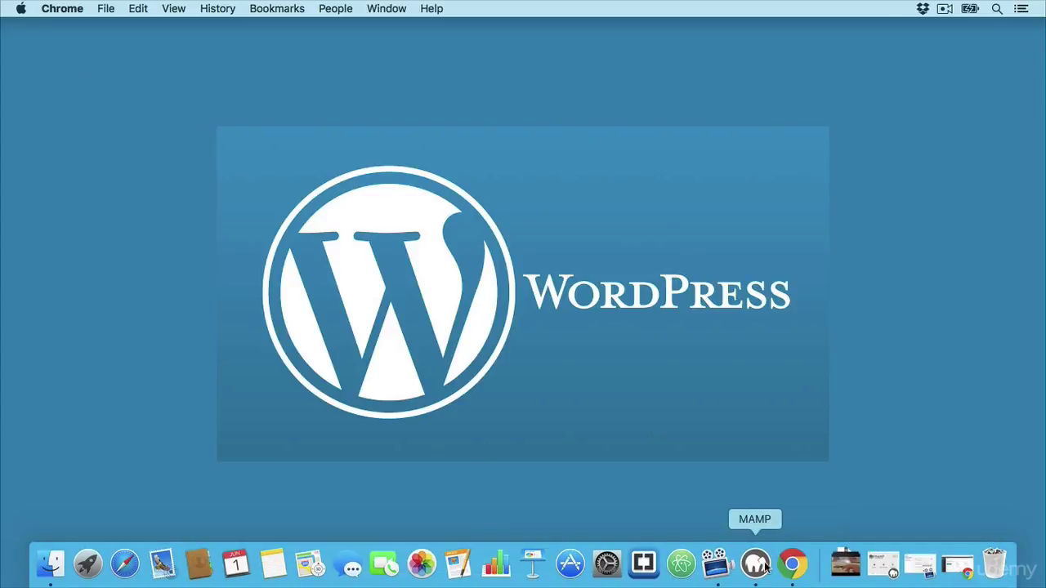
pyautogui.click(955, 565)
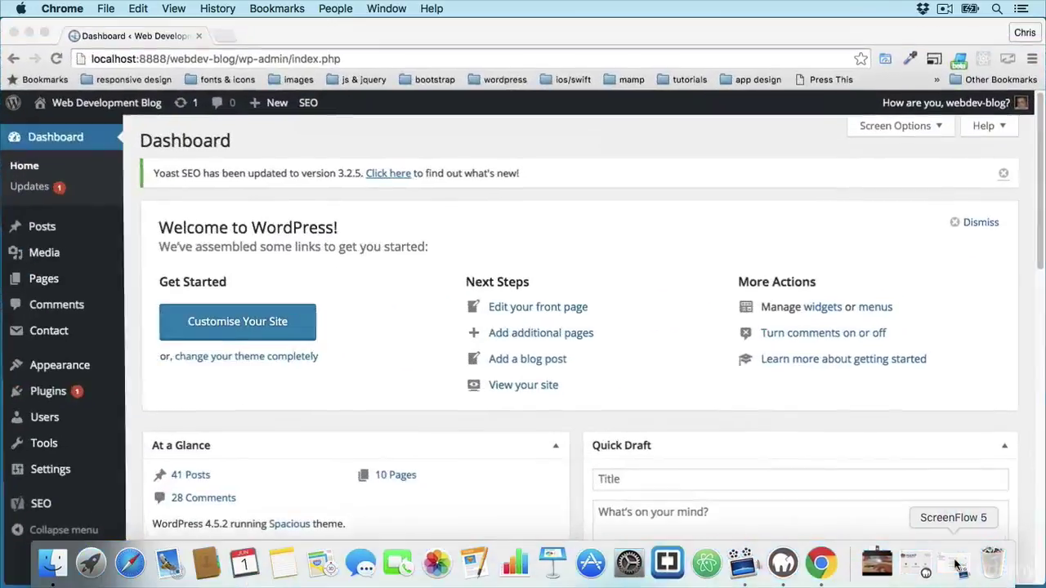
pyautogui.moveTo(88, 369)
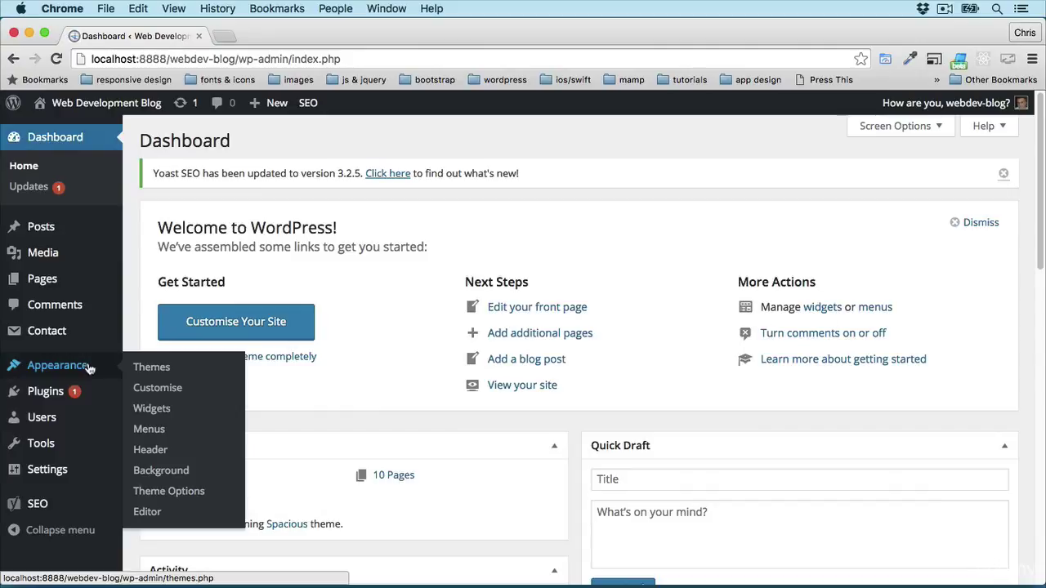
pyautogui.click(75, 393)
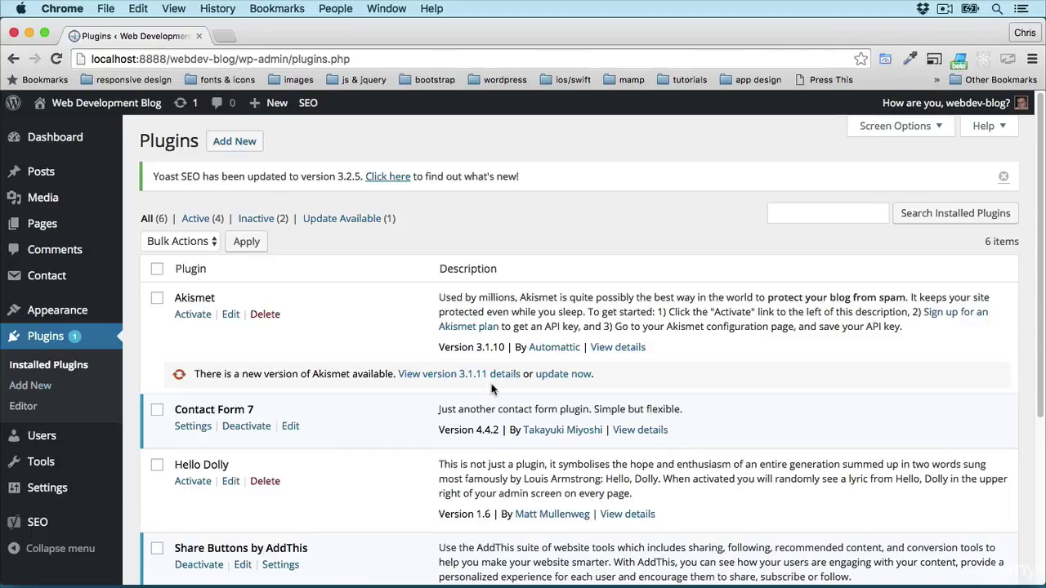
pyautogui.click(228, 143)
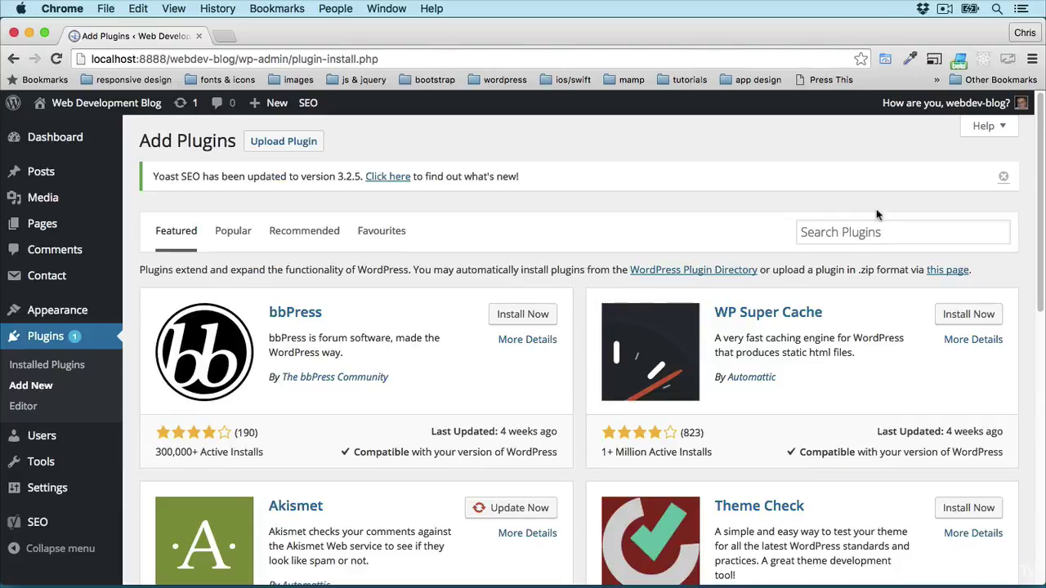
# Search the plugin directory for "backwpup", and install and activate the BackWPup - WordPress Backup Plugin.
pyautogui.click(872, 231)
pyautogui.write('ba')
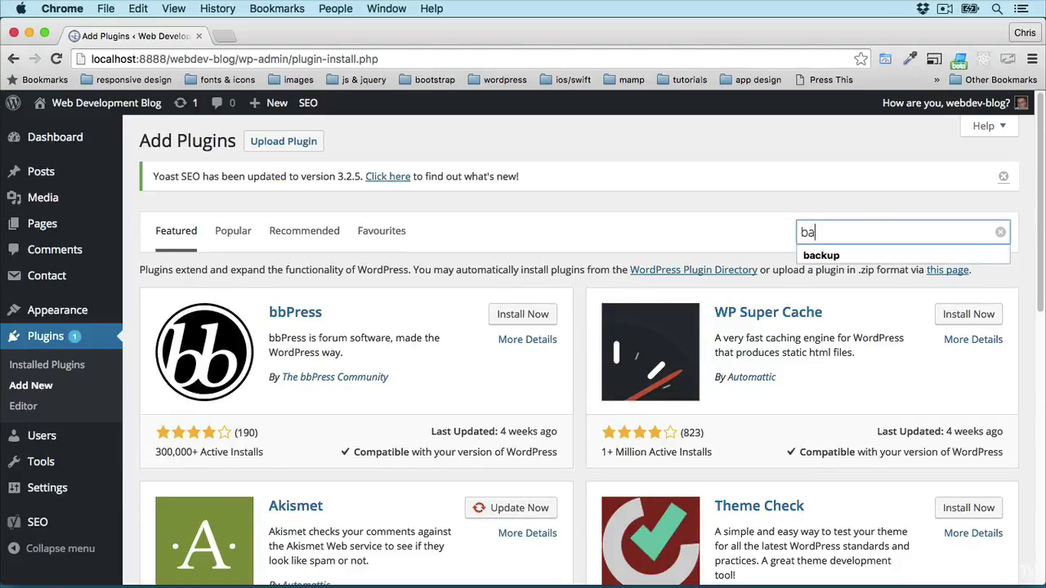
pyautogui.write('ckwpup')
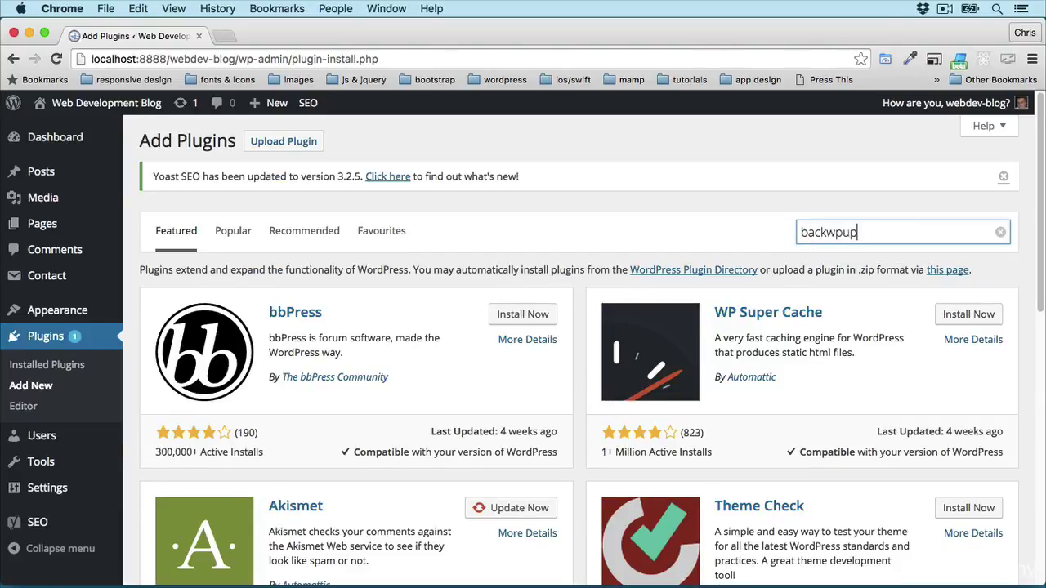
pyautogui.press('Return')
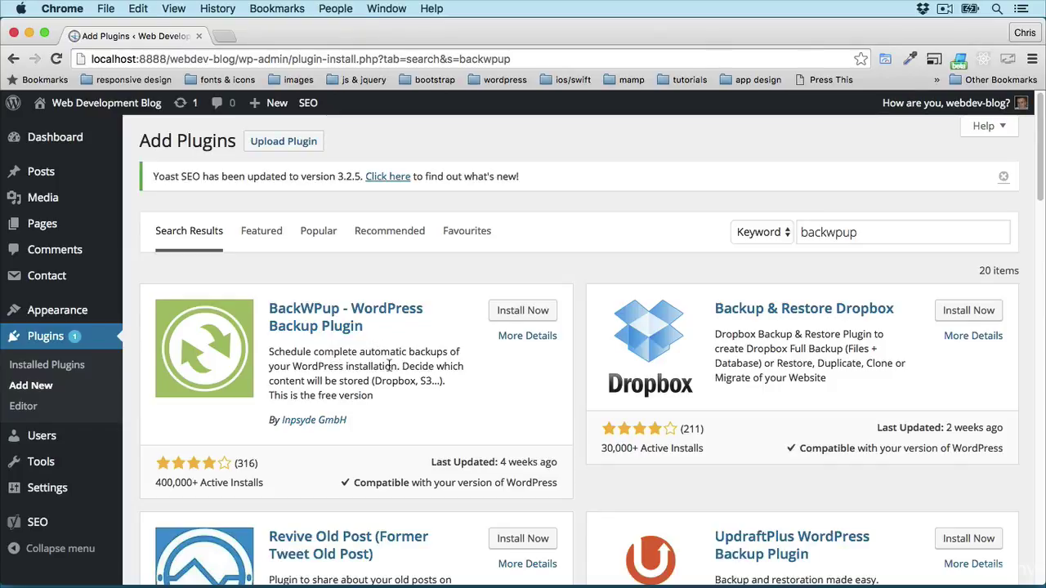
pyautogui.click(520, 319)
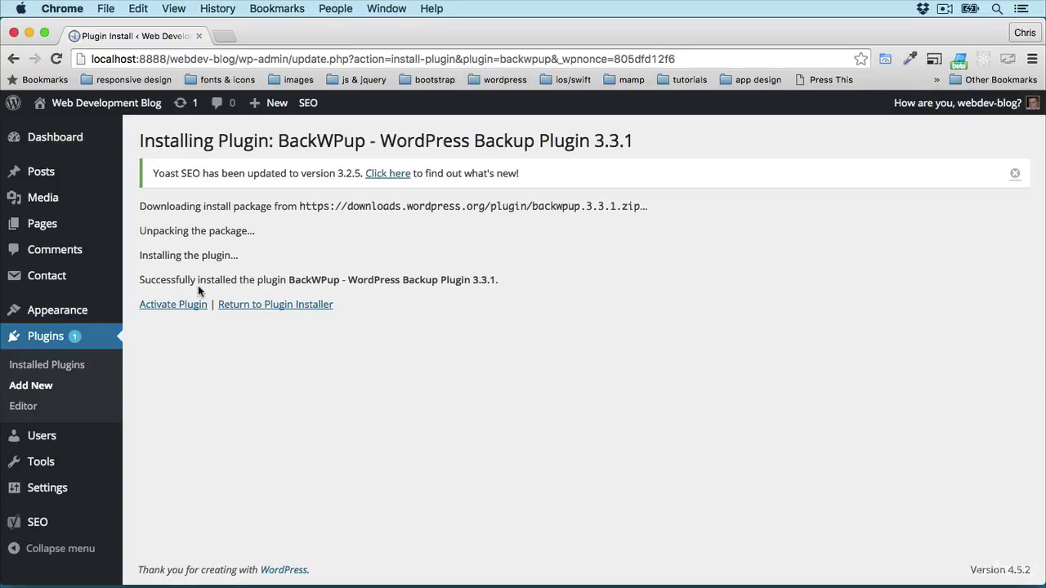
pyautogui.click(176, 305)
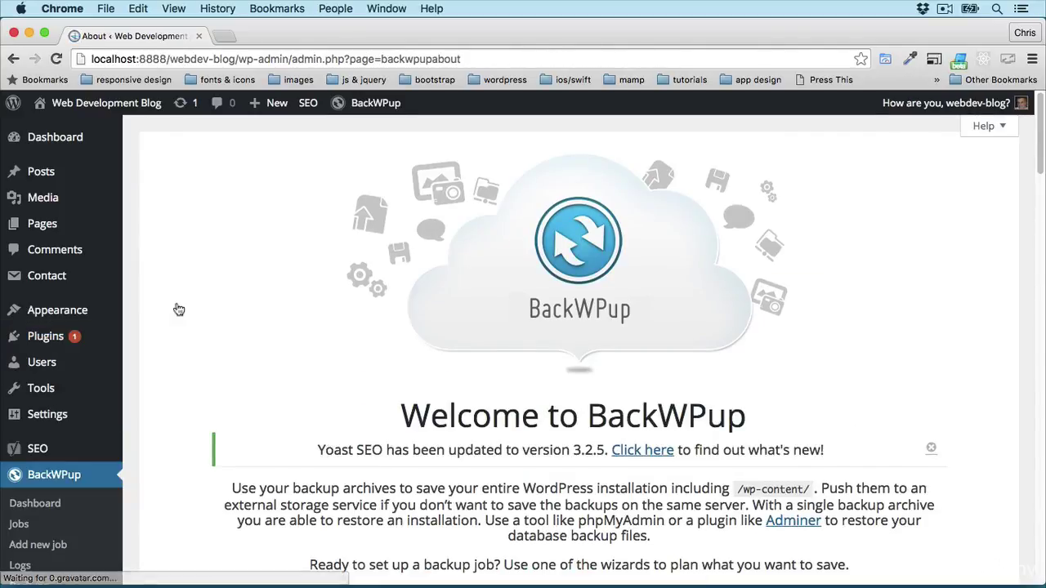
# Run the installation check from the BackWPup dashboard and read through the list of server and WordPress information.
pyautogui.click(36, 505)
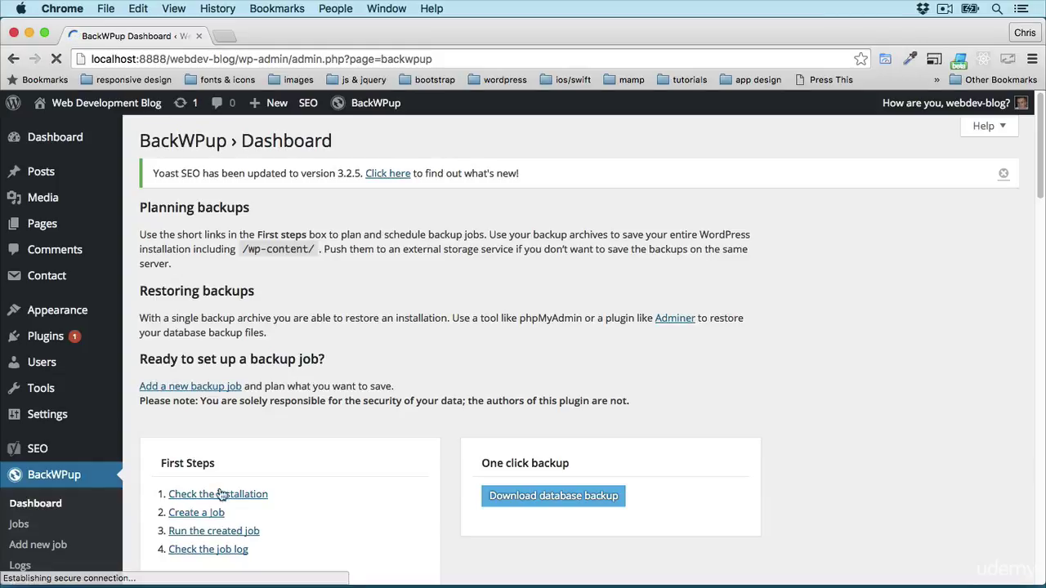
pyautogui.scroll(-2, 231, 490)
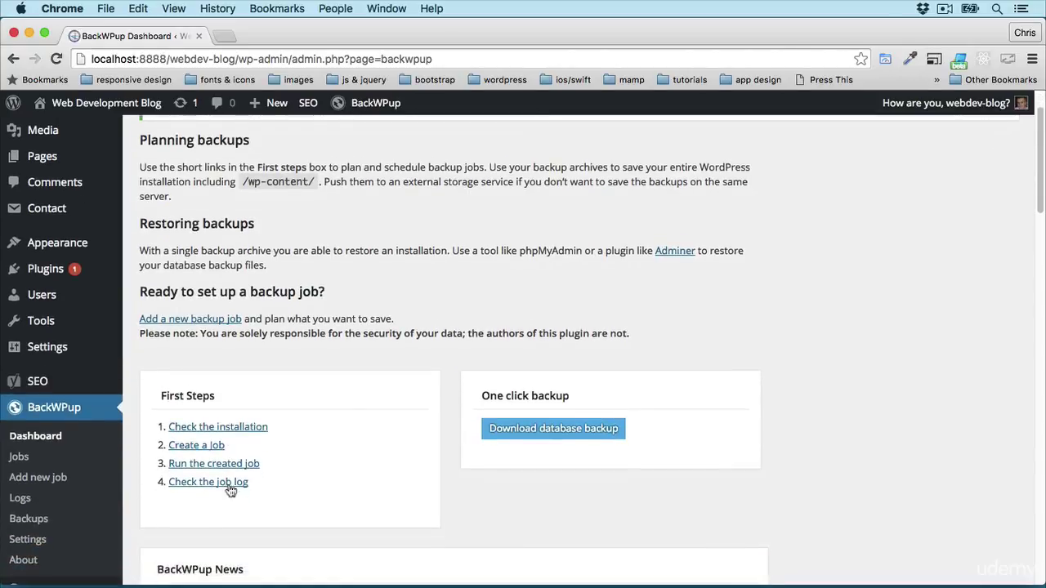
pyautogui.click(219, 427)
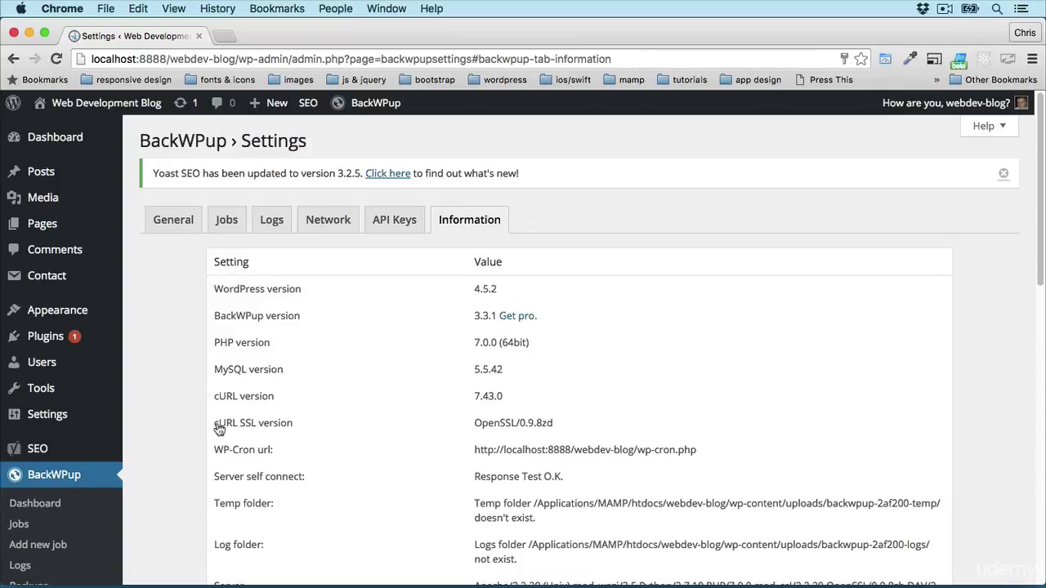
pyautogui.scroll(-5, 446, 378)
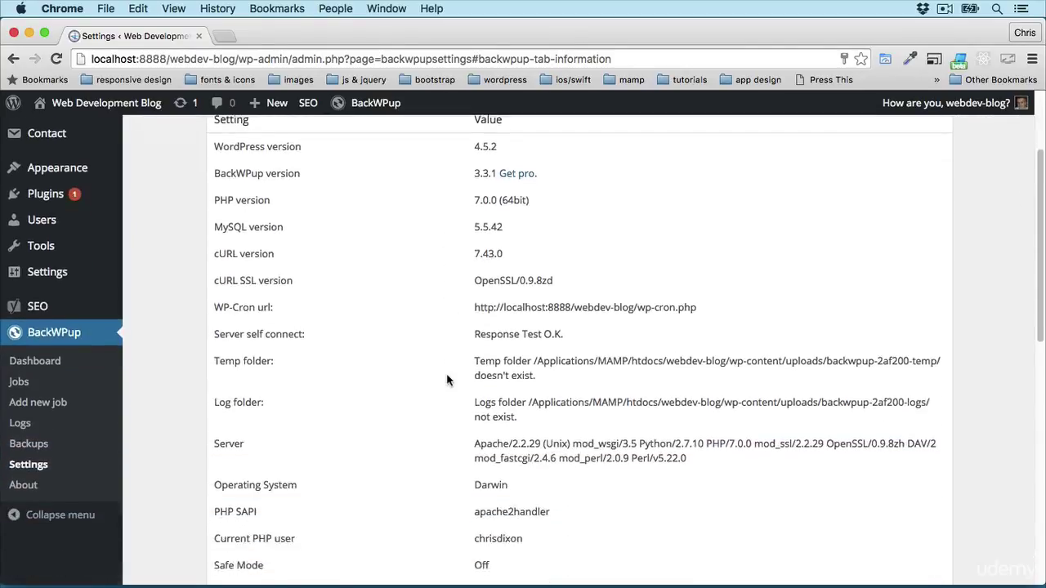
pyautogui.scroll(-15, 446, 378)
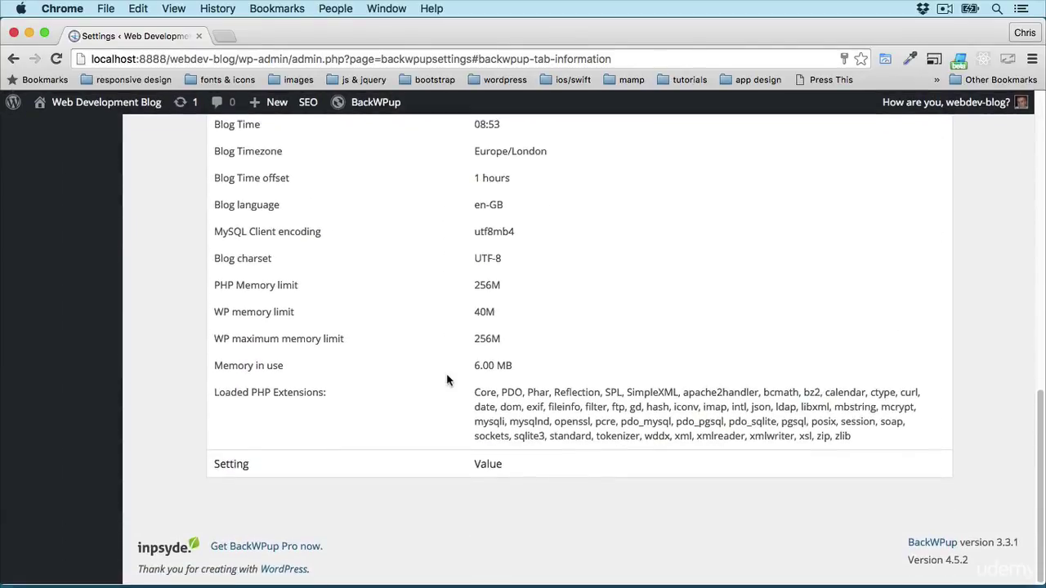
pyautogui.scroll(15, 446, 378)
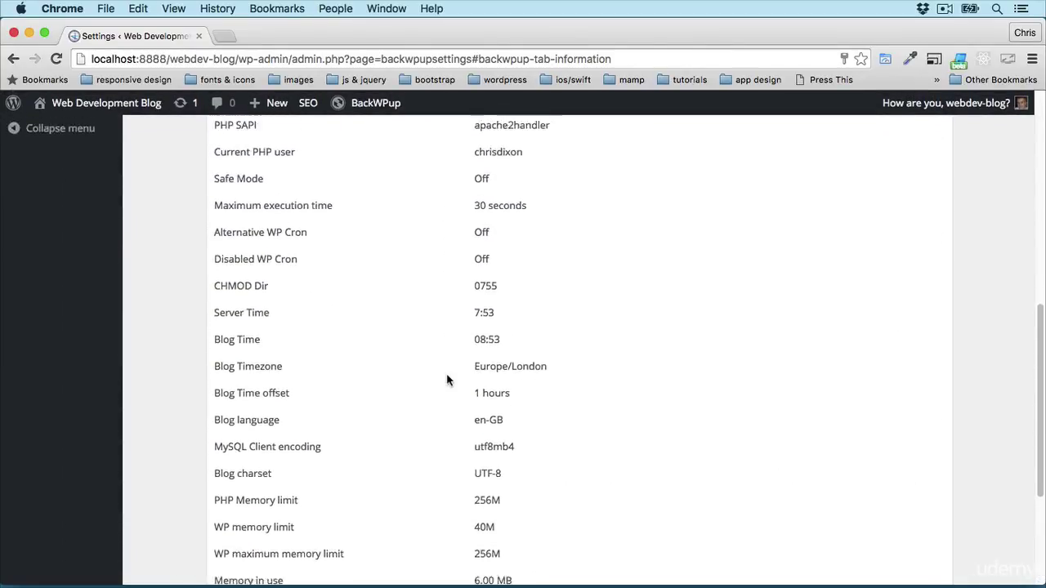
pyautogui.scroll(4, 446, 378)
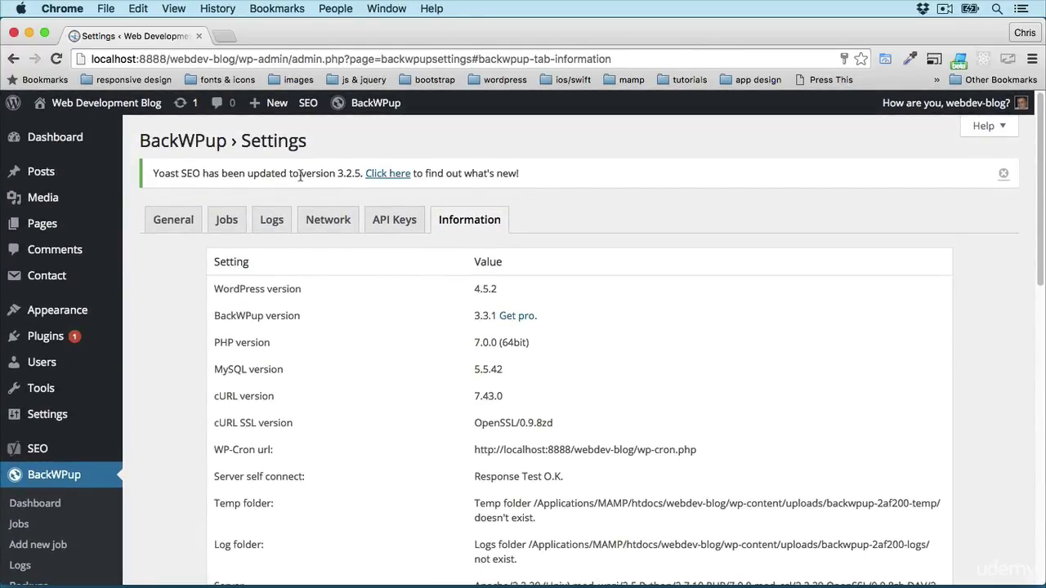
# Examine BackWPup's Logs and General settings, and return to the First Steps list on its dashboard.
pyautogui.click(269, 223)
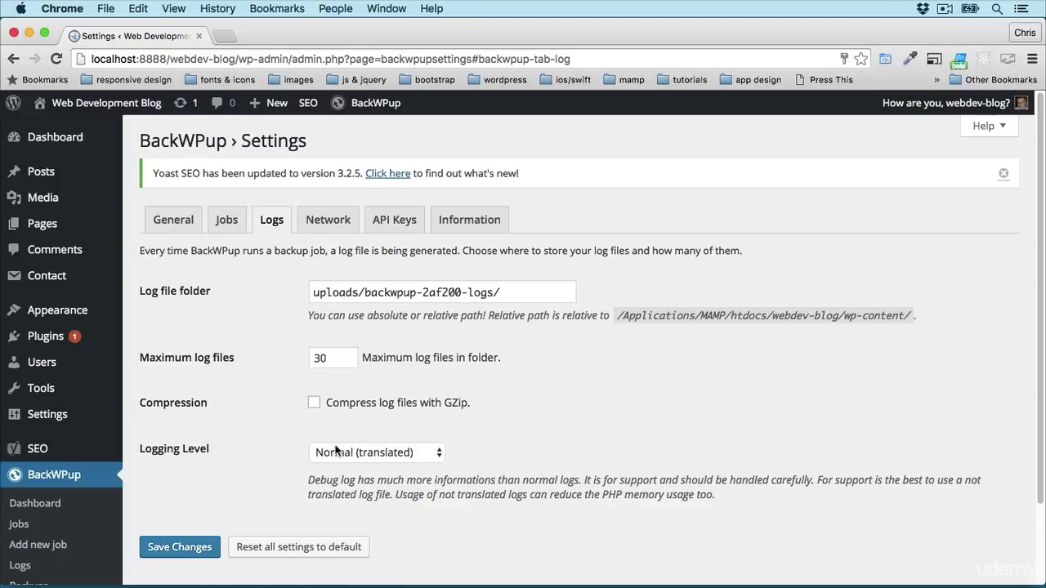
pyautogui.click(184, 233)
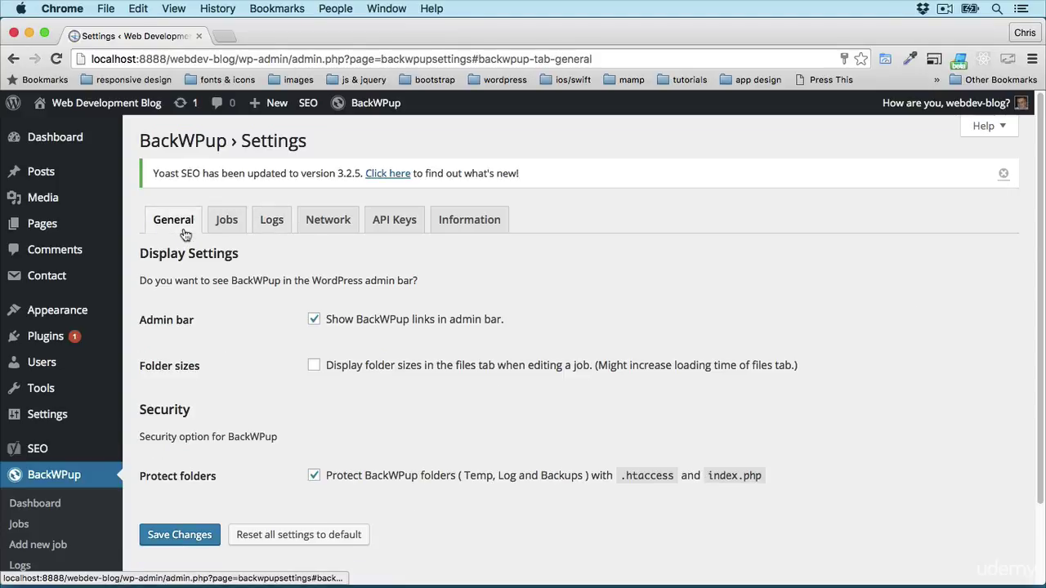
pyautogui.click(35, 505)
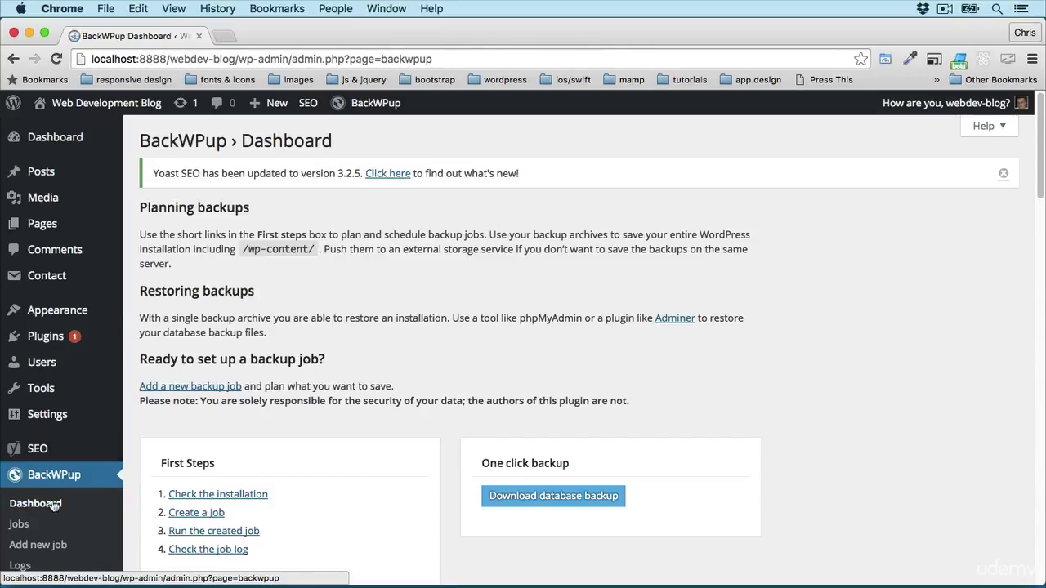
pyautogui.scroll(-3, 238, 483)
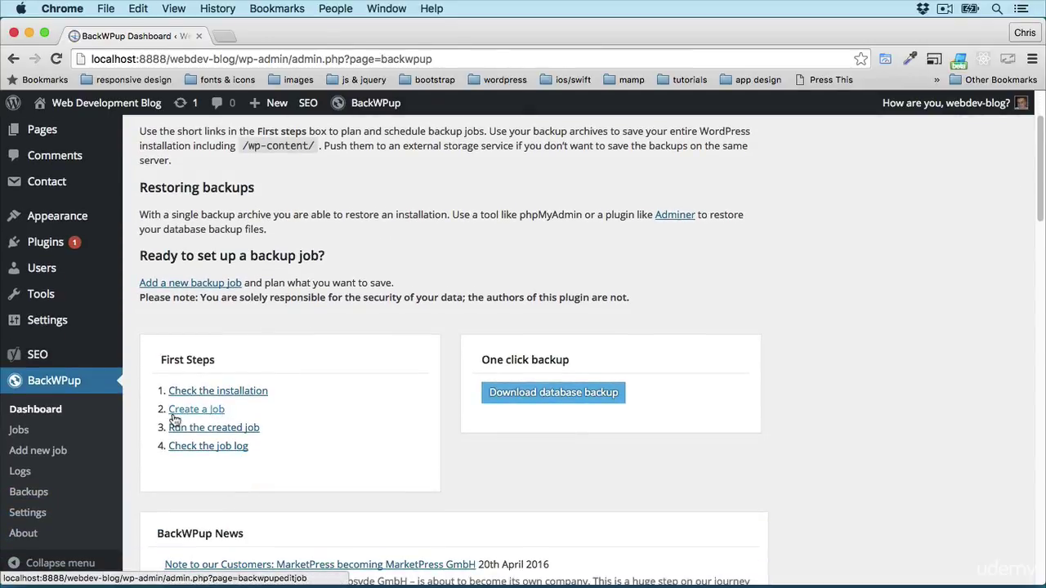
# Add a new BackWPup job and name it "Weekly backup".
pyautogui.click(20, 431)
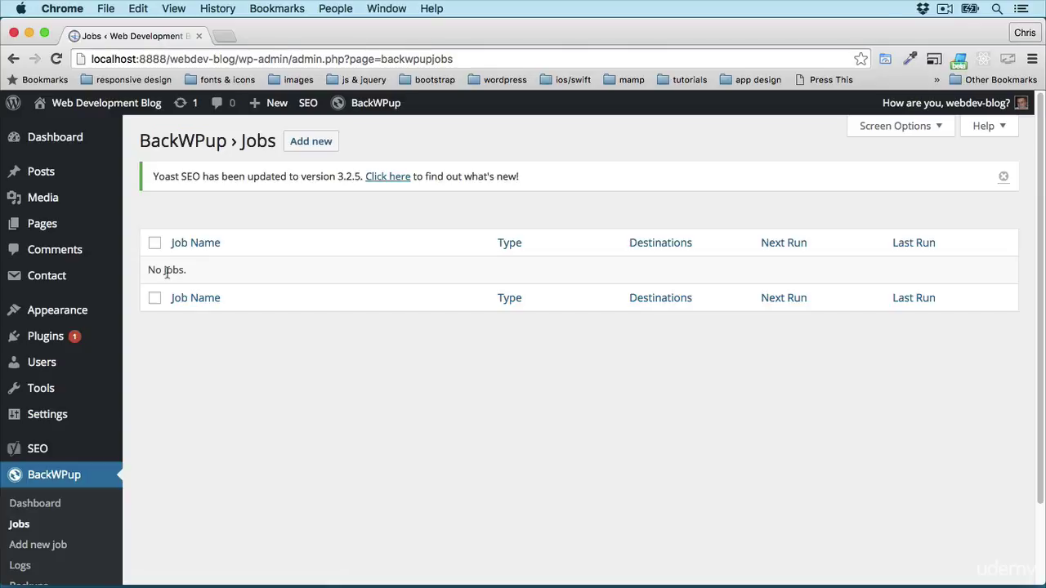
pyautogui.click(310, 149)
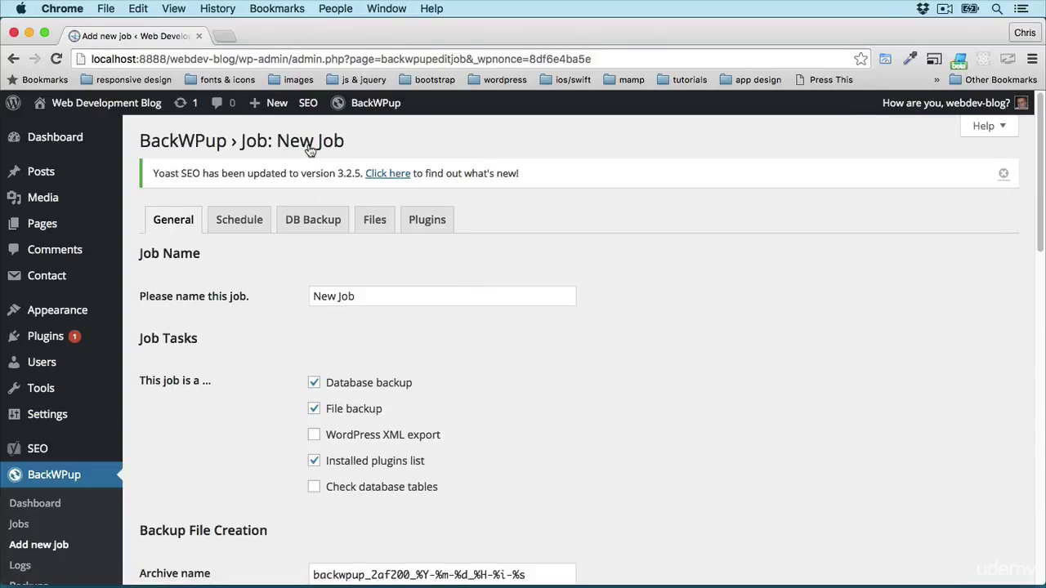
pyautogui.click(348, 299)
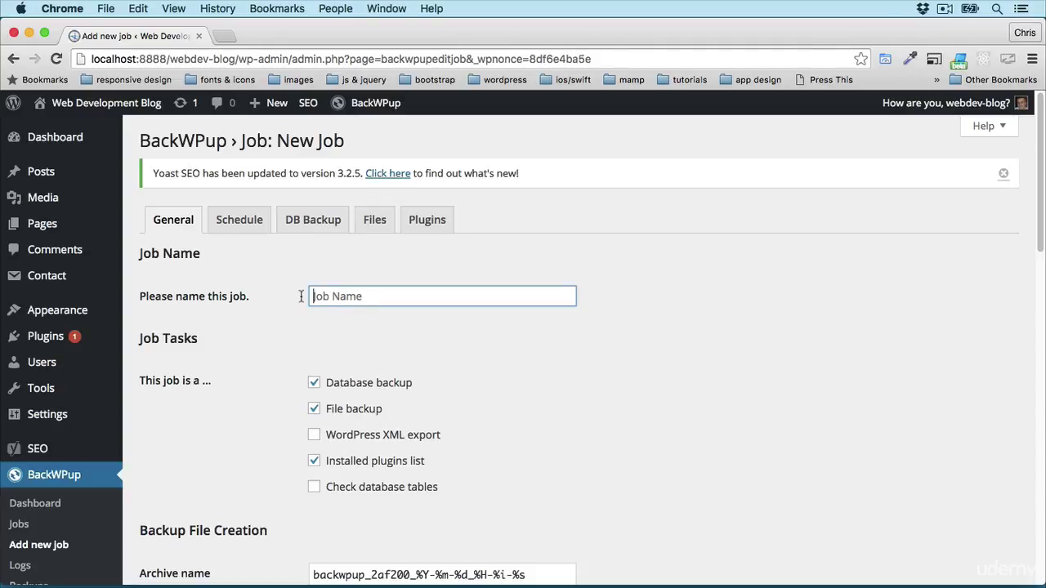
pyautogui.write('Wee')
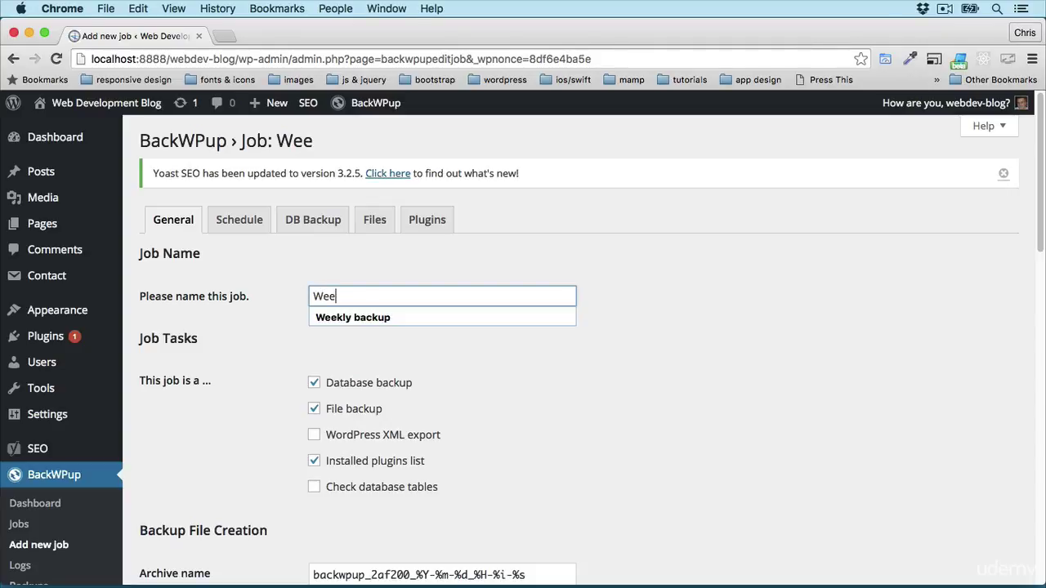
pyautogui.write('kly backup')
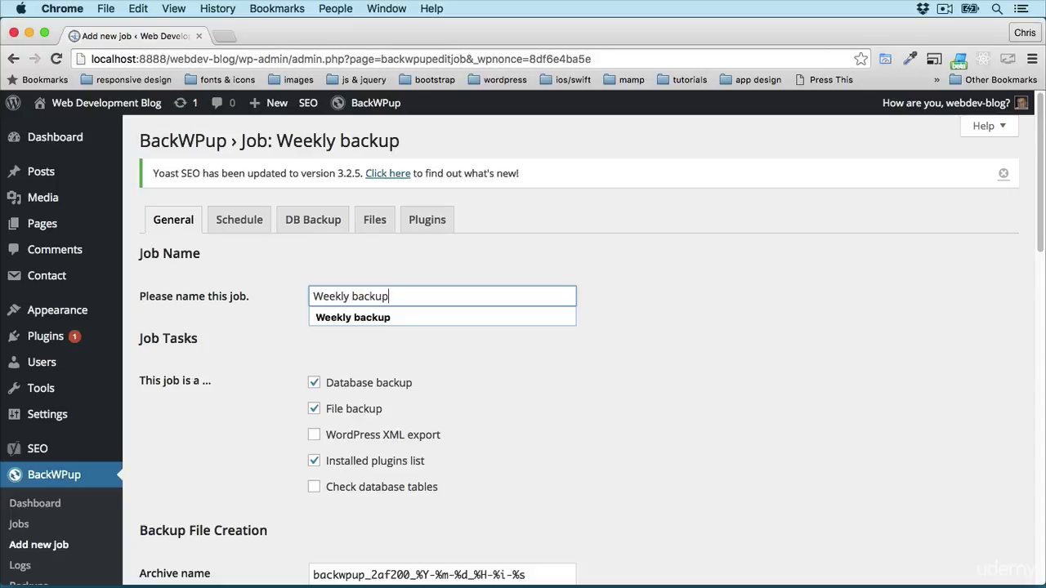
pyautogui.click(272, 361)
# Add WordPress XML export and Check database tables to the job's tasks.
pyautogui.scroll(-3, 273, 362)
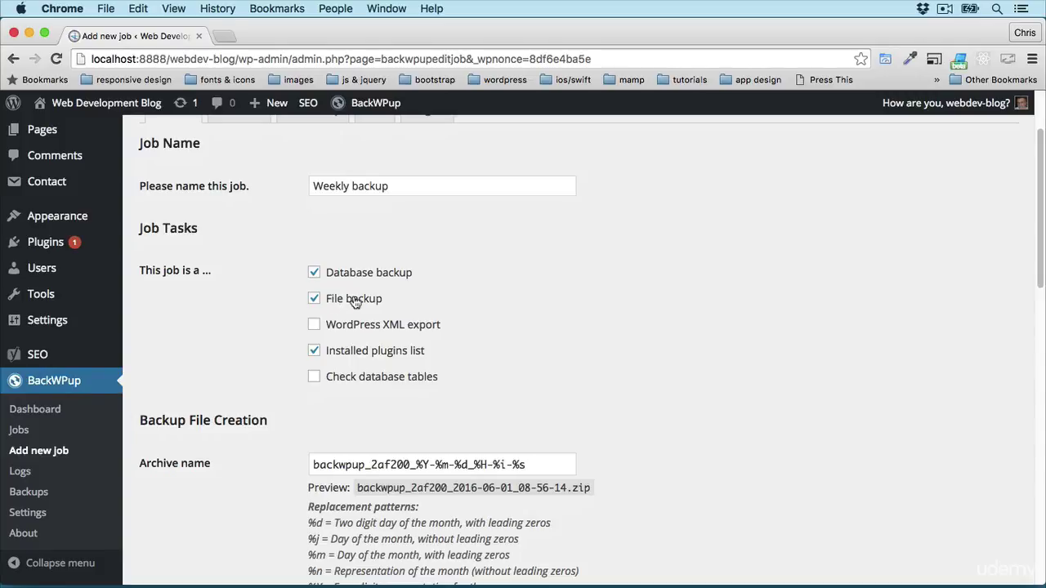
pyautogui.click(316, 325)
pyautogui.click(315, 377)
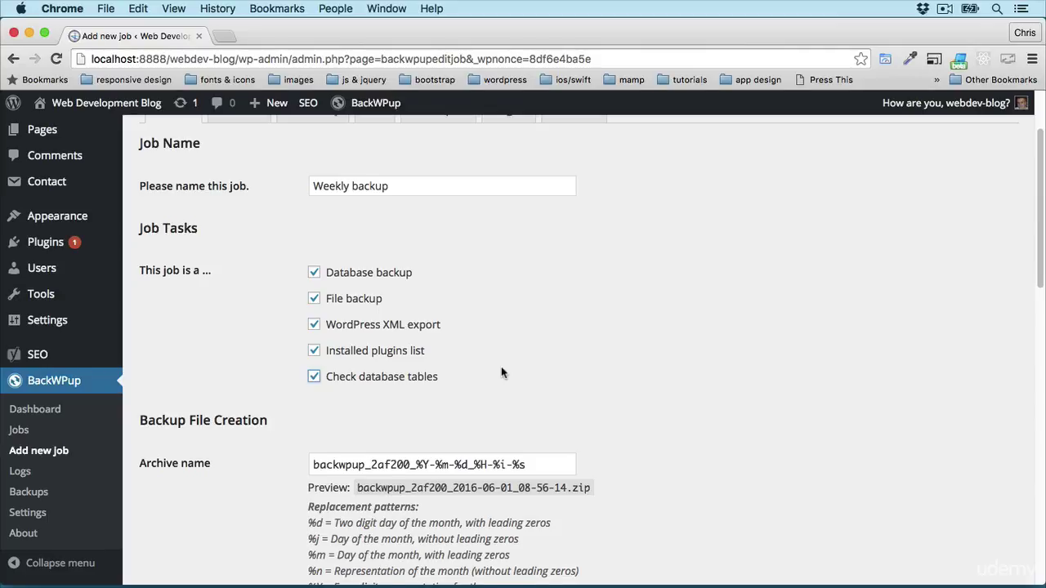
# Set the job's destination to Backup to Folder and save the job's changes.
pyautogui.scroll(-5, 501, 367)
pyautogui.scroll(-8, 501, 367)
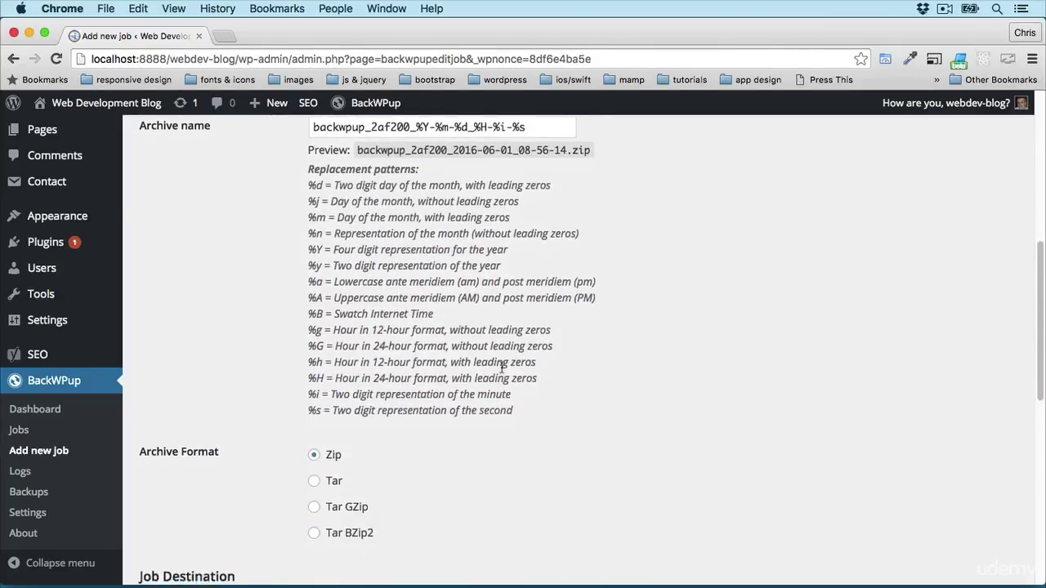
pyautogui.scroll(-1, 502, 367)
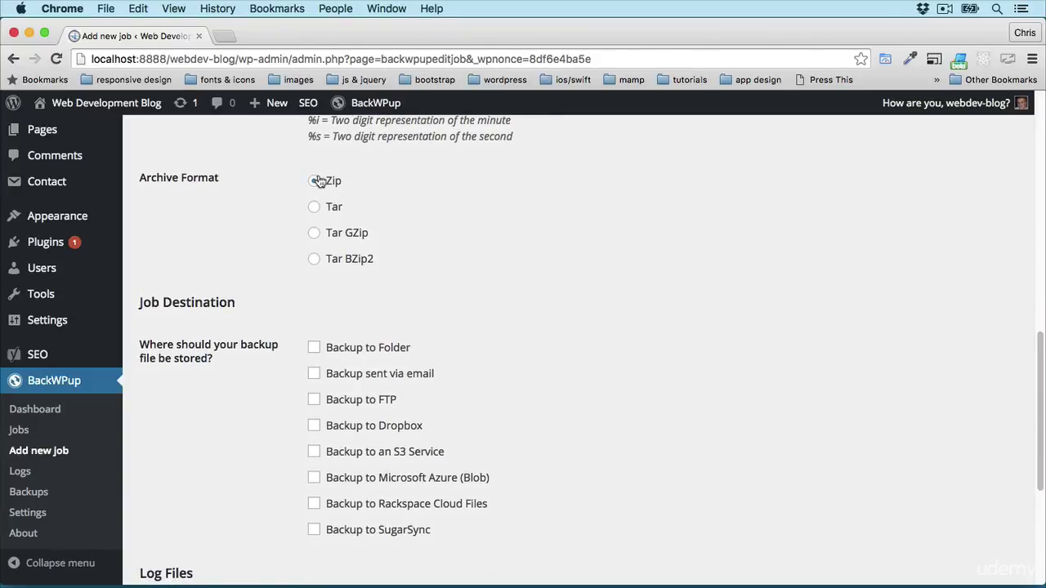
pyautogui.scroll(-3, 260, 298)
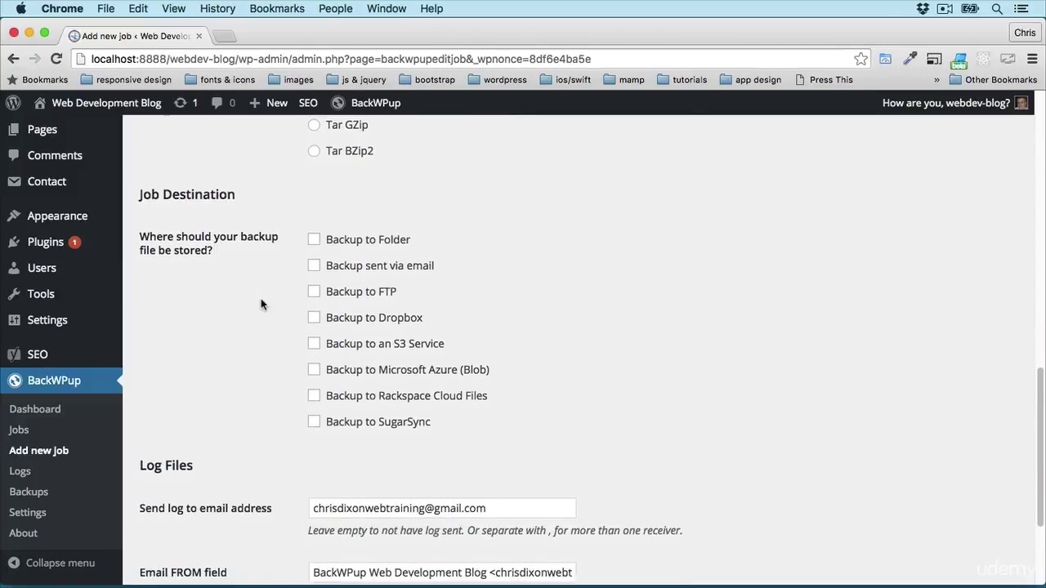
pyautogui.click(315, 239)
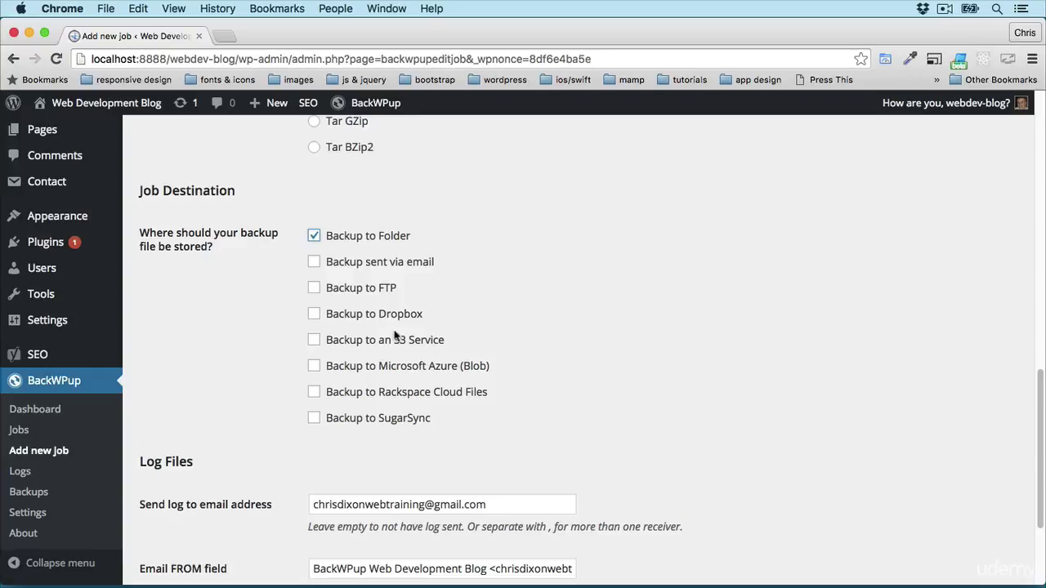
pyautogui.scroll(-5, 364, 346)
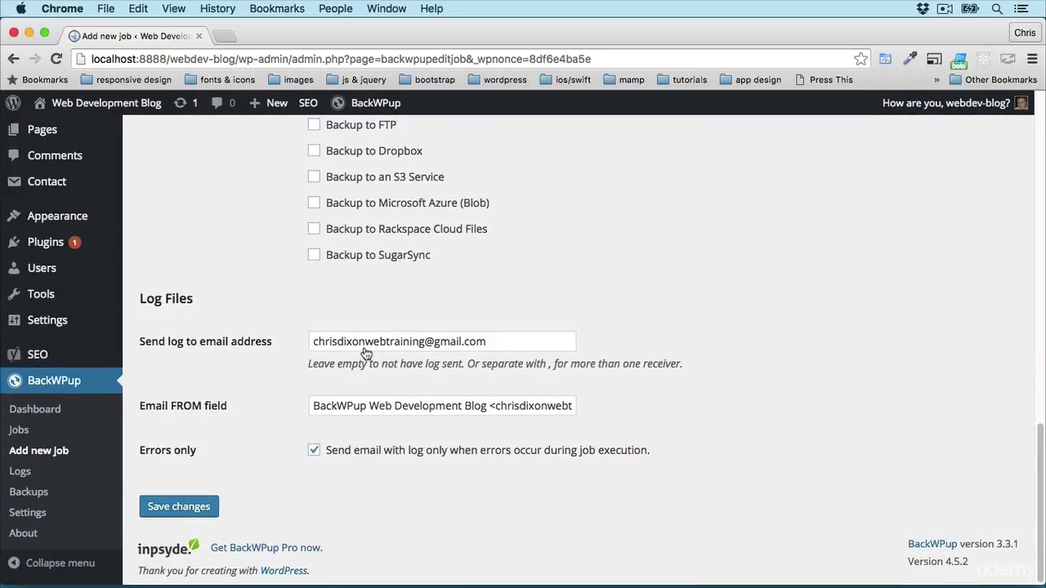
pyautogui.click(180, 507)
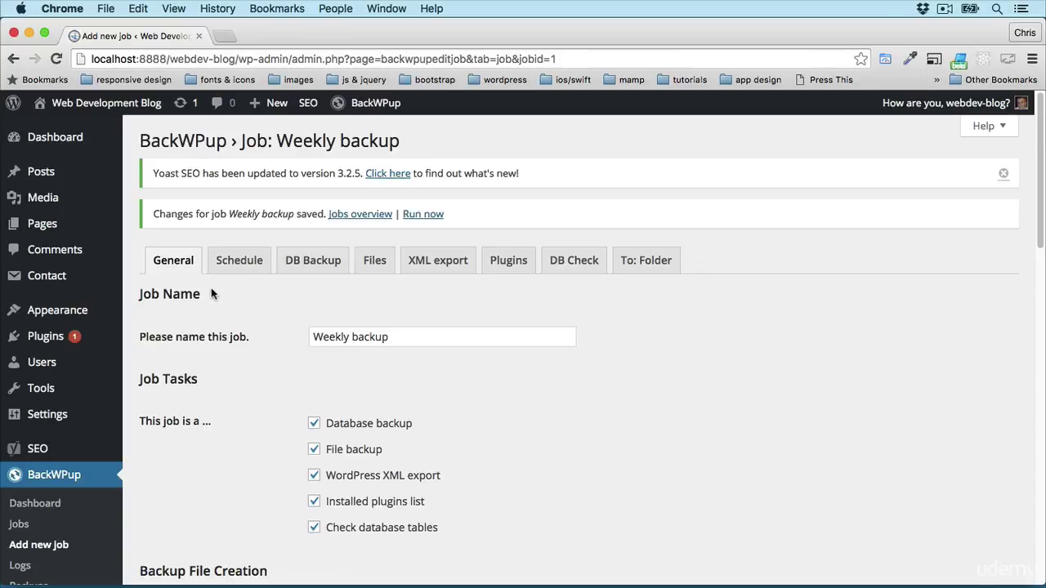
# Schedule the job to start with WordPress cron, running weekly on Sunday, and save the changes.
pyautogui.click(237, 262)
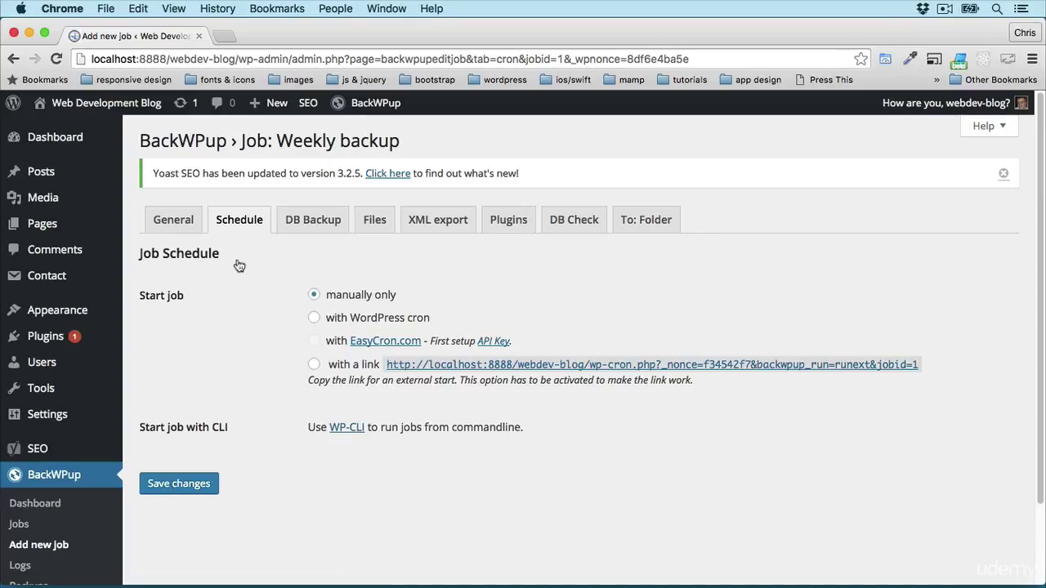
pyautogui.click(314, 319)
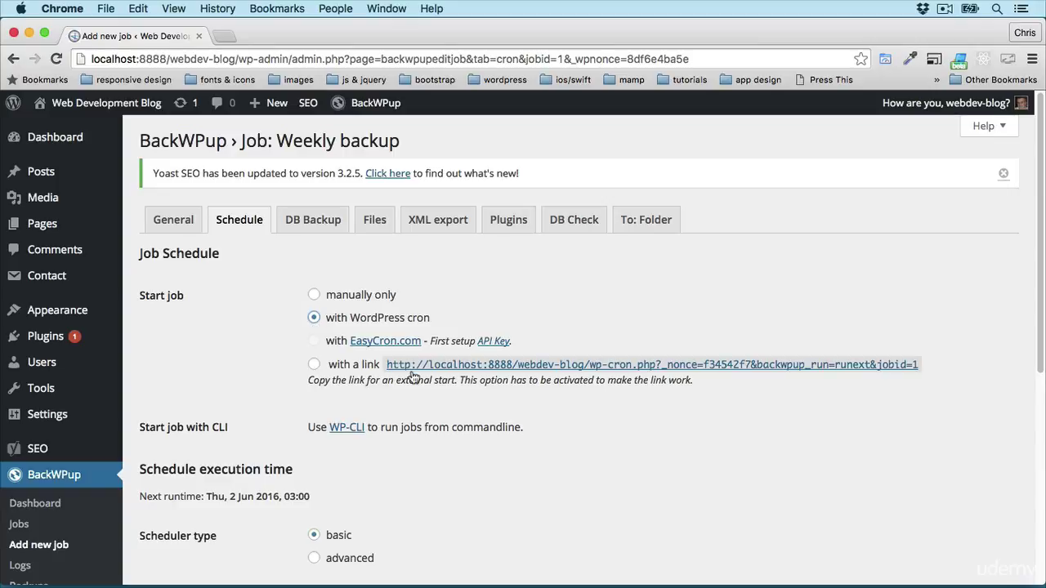
pyautogui.scroll(-3, 414, 377)
pyautogui.scroll(-3, 414, 377)
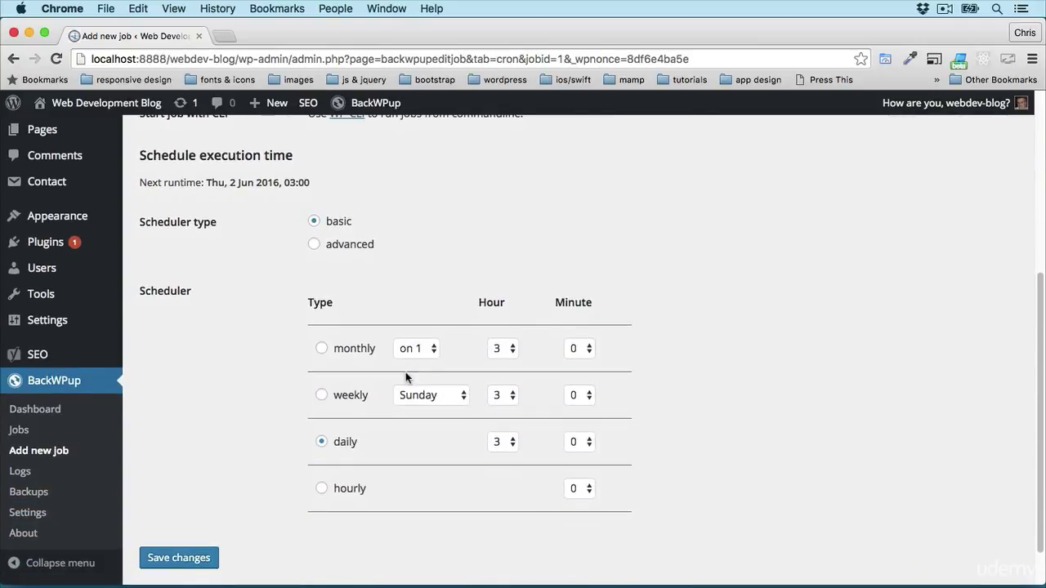
pyautogui.click(321, 396)
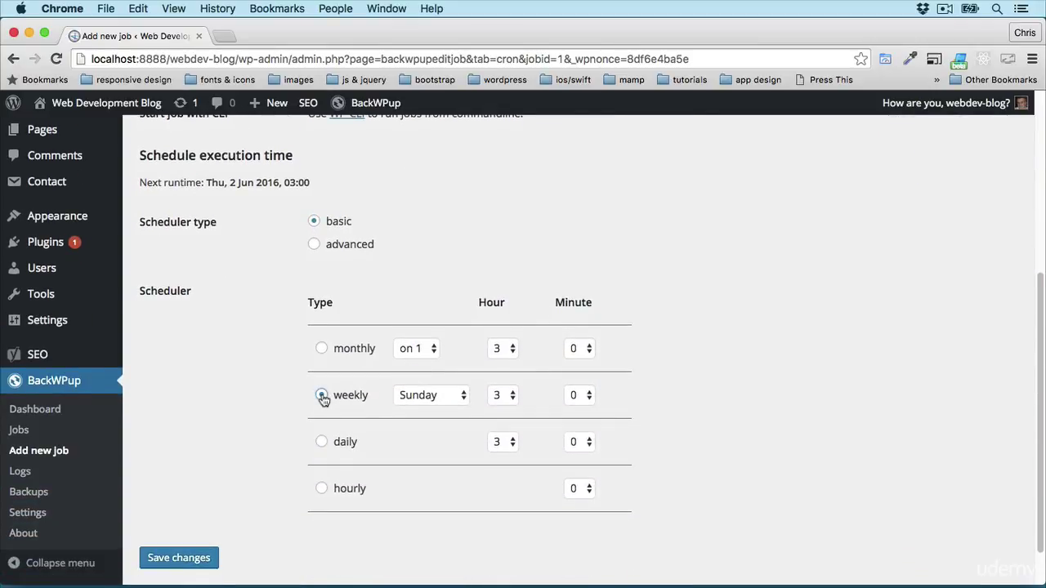
pyautogui.click(462, 399)
pyautogui.click(679, 395)
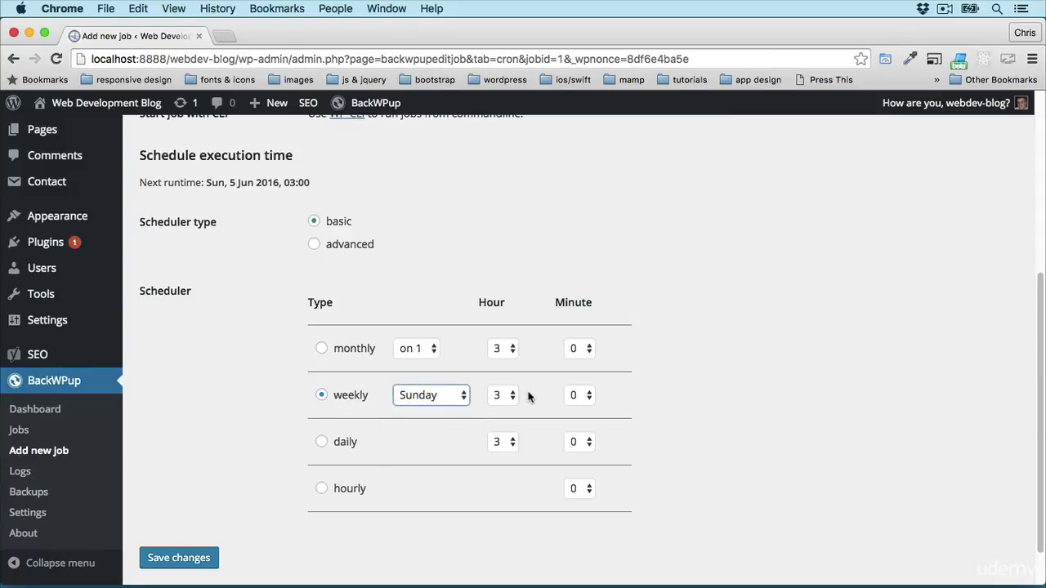
pyautogui.click(188, 561)
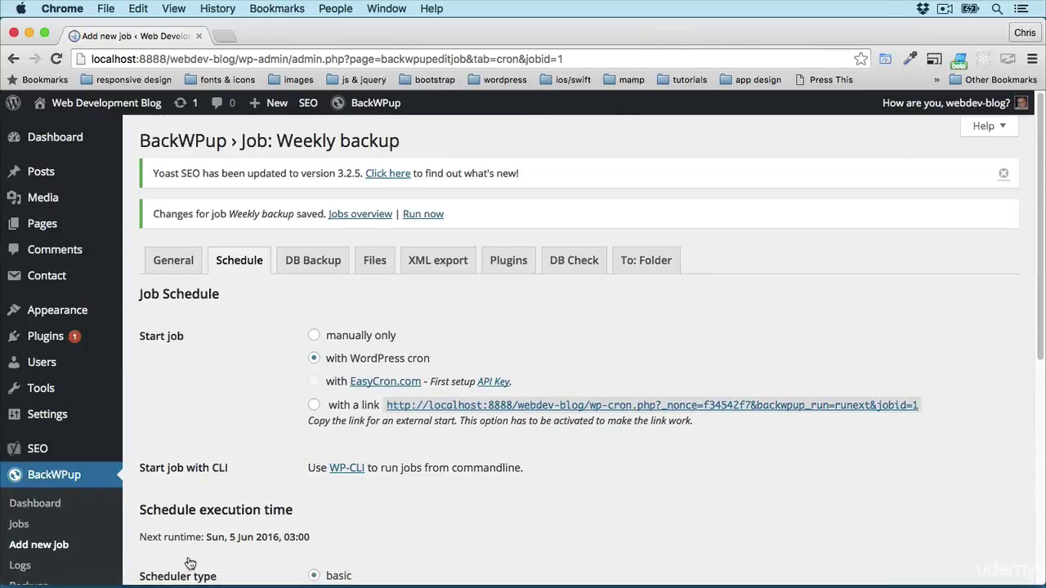
# Examine the job's database backup, file backup, XML export and plugin list settings.
pyautogui.click(301, 261)
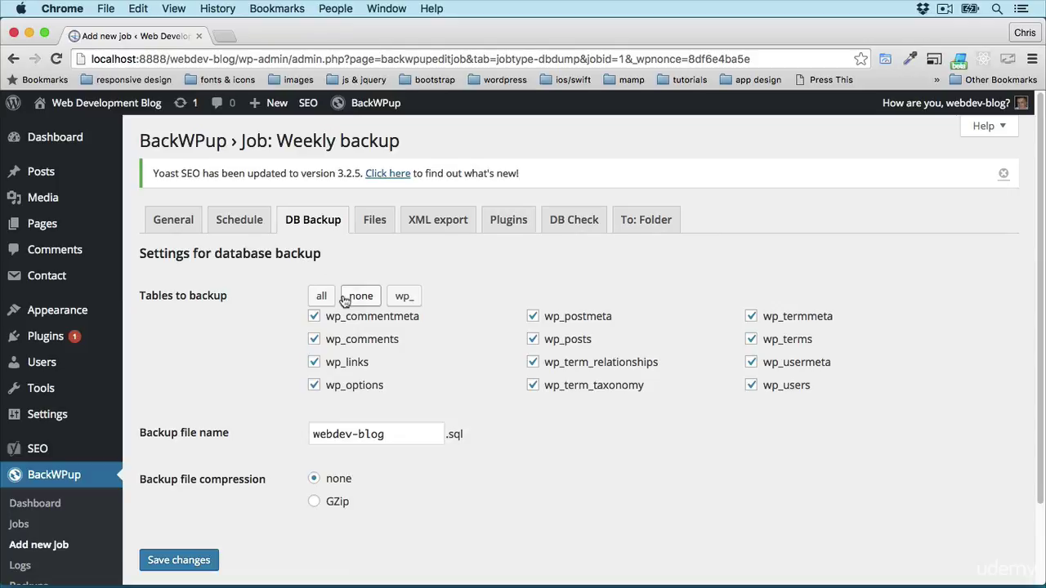
pyautogui.scroll(-2, 344, 301)
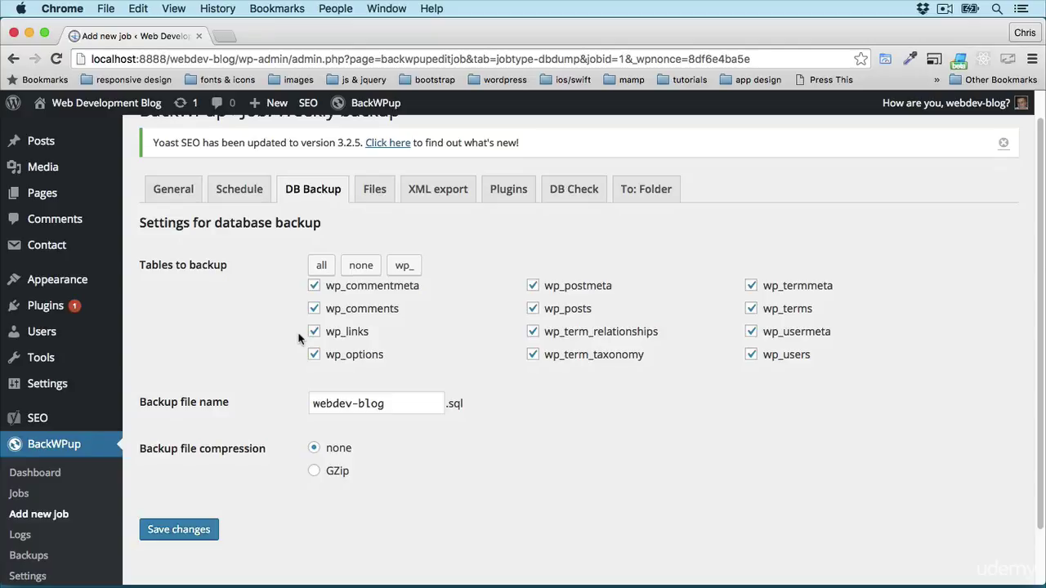
pyautogui.click(375, 190)
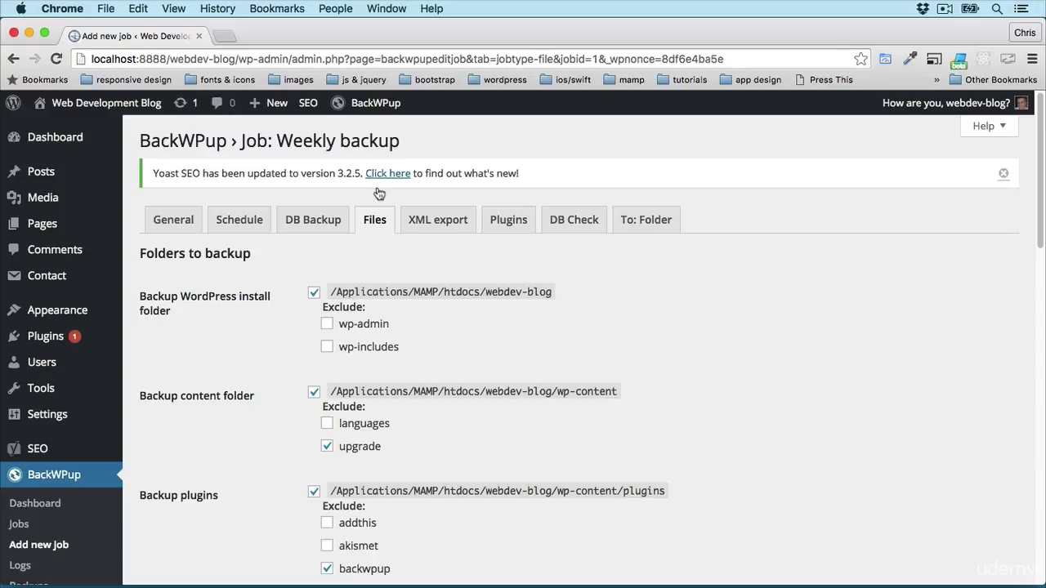
pyautogui.scroll(-2, 385, 304)
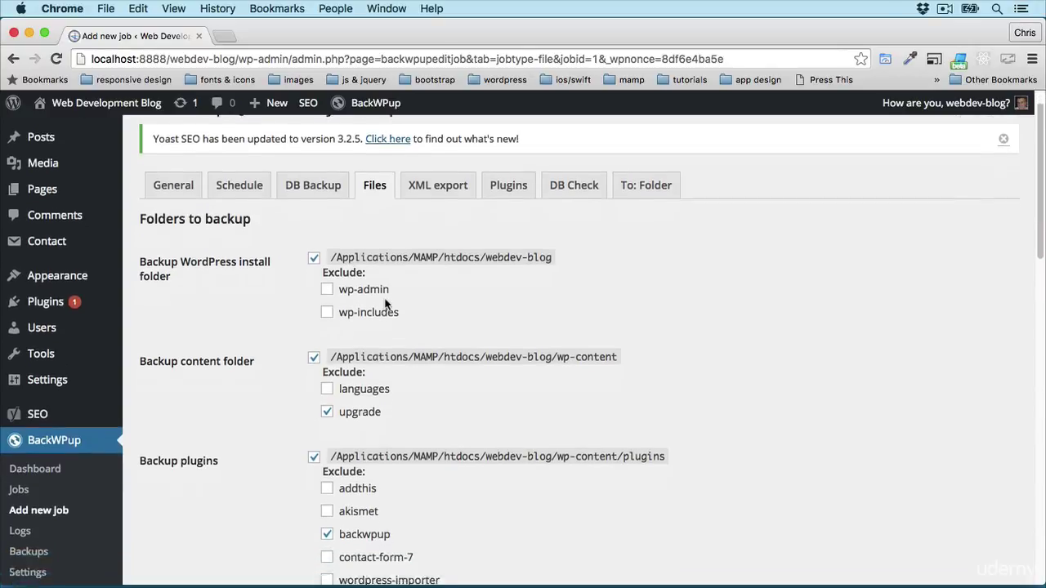
pyautogui.scroll(-10, 386, 304)
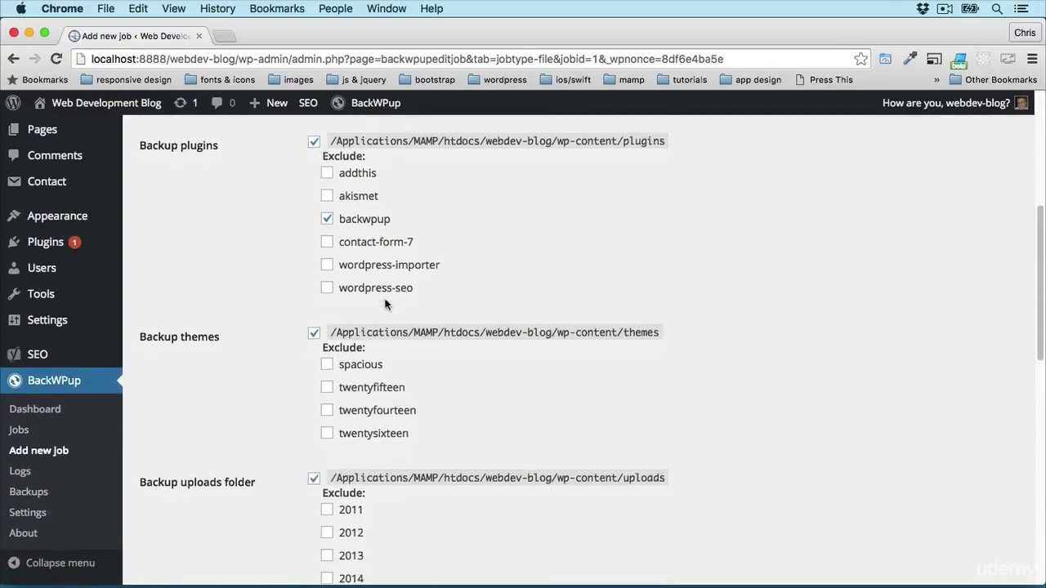
pyautogui.scroll(-5, 386, 304)
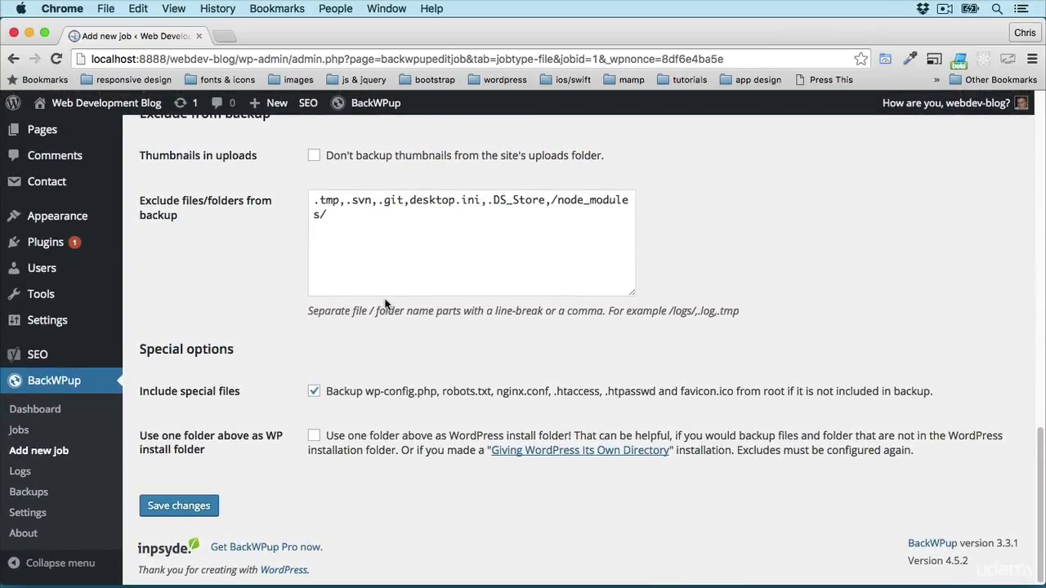
pyautogui.scroll(15, 386, 304)
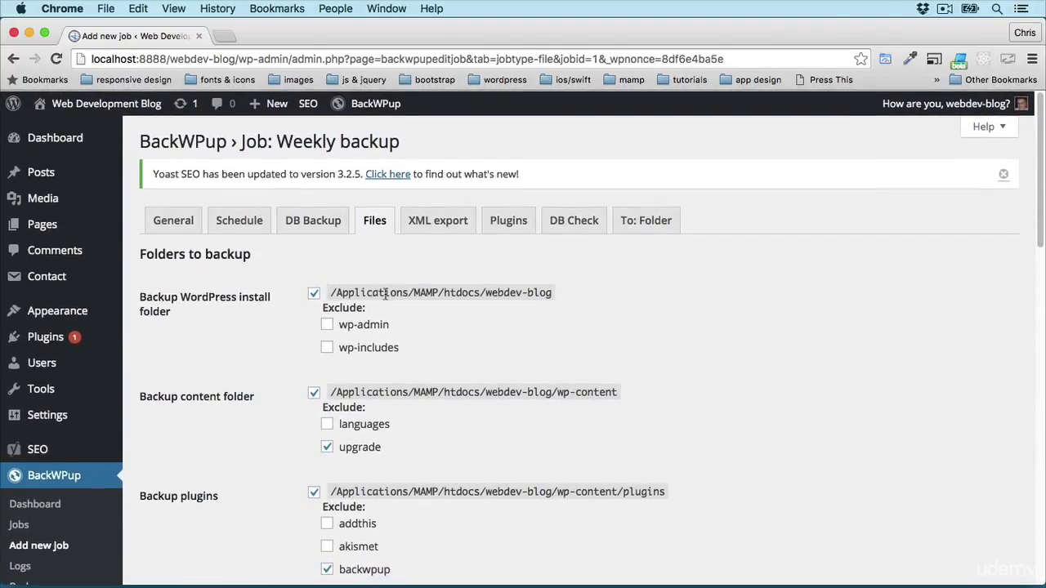
pyautogui.click(431, 219)
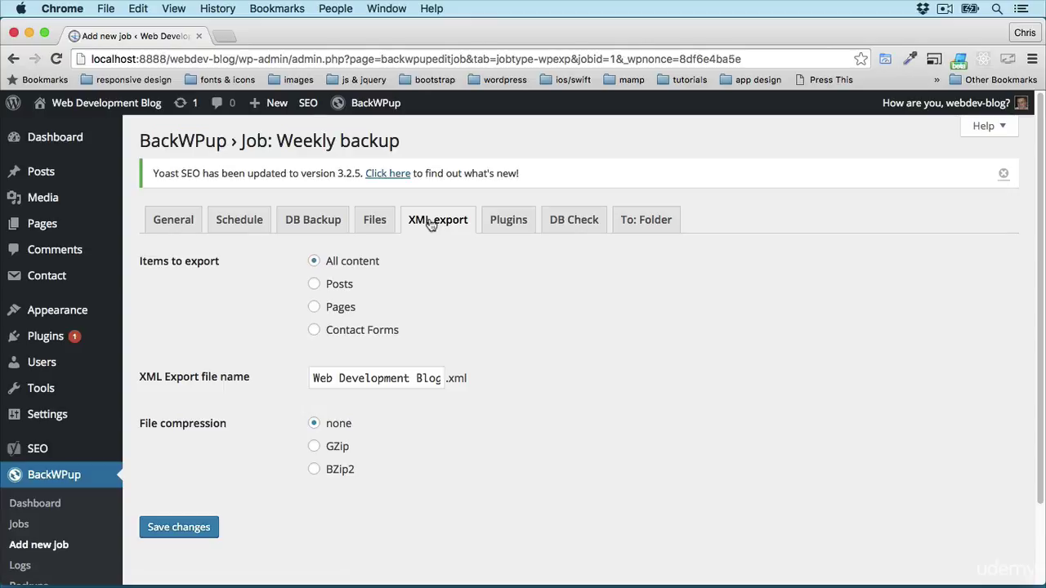
pyautogui.click(520, 229)
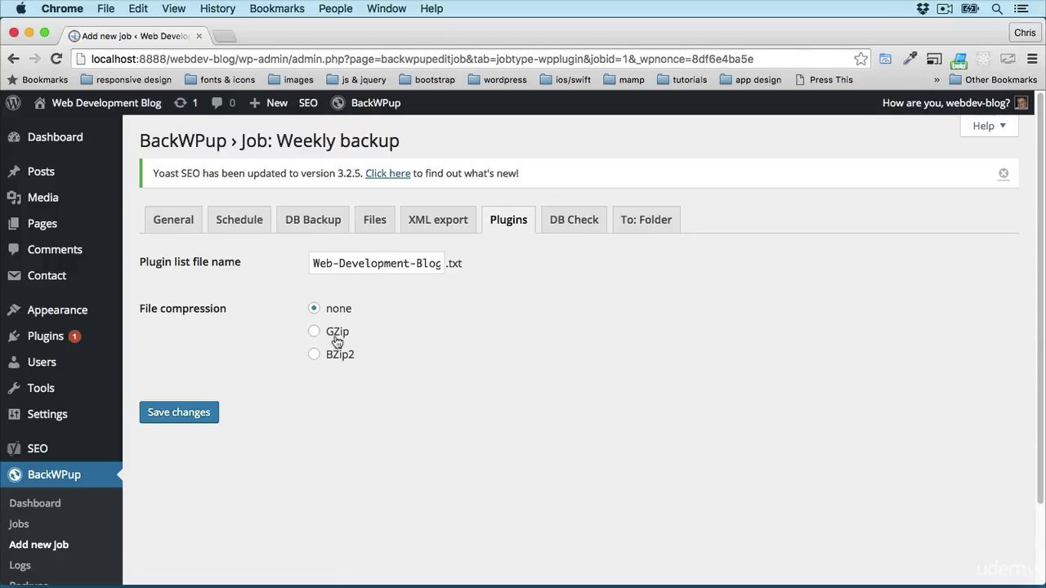
# Enable Try to repair defect table for the database check and save it, then save the job's folder destination settings.
pyautogui.click(574, 224)
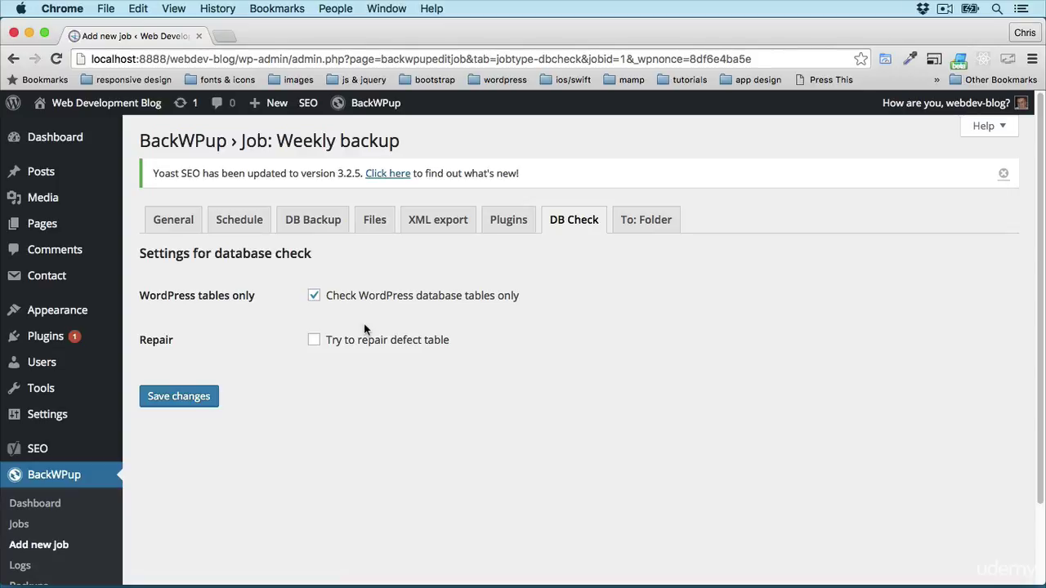
pyautogui.click(315, 342)
pyautogui.click(200, 398)
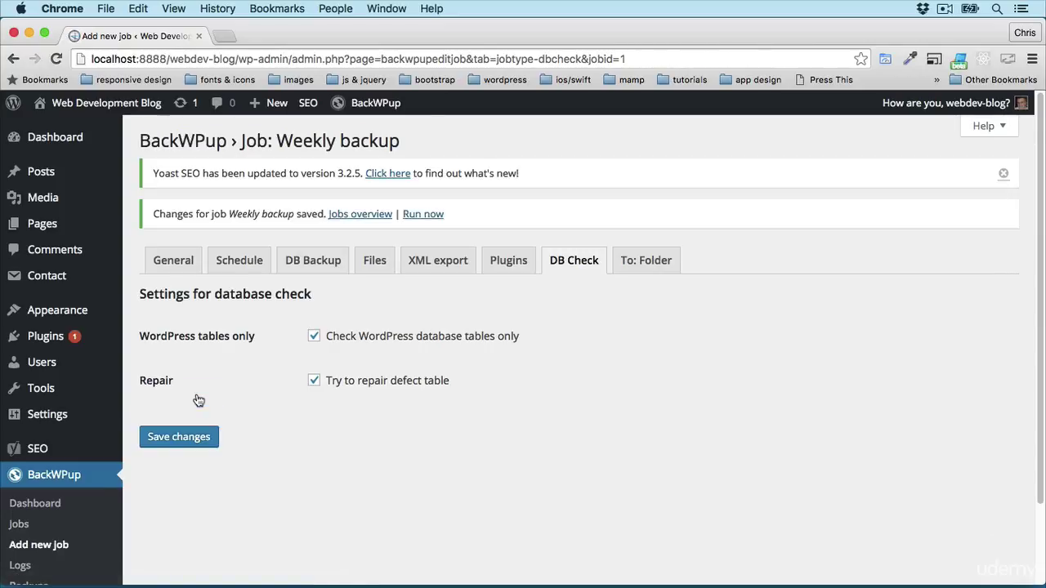
pyautogui.click(644, 270)
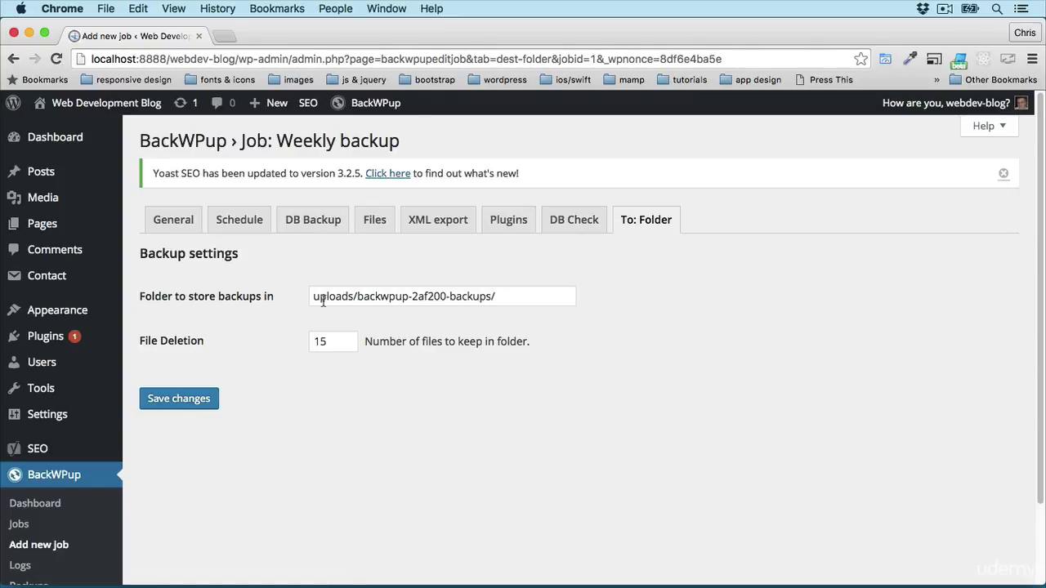
pyautogui.click(180, 399)
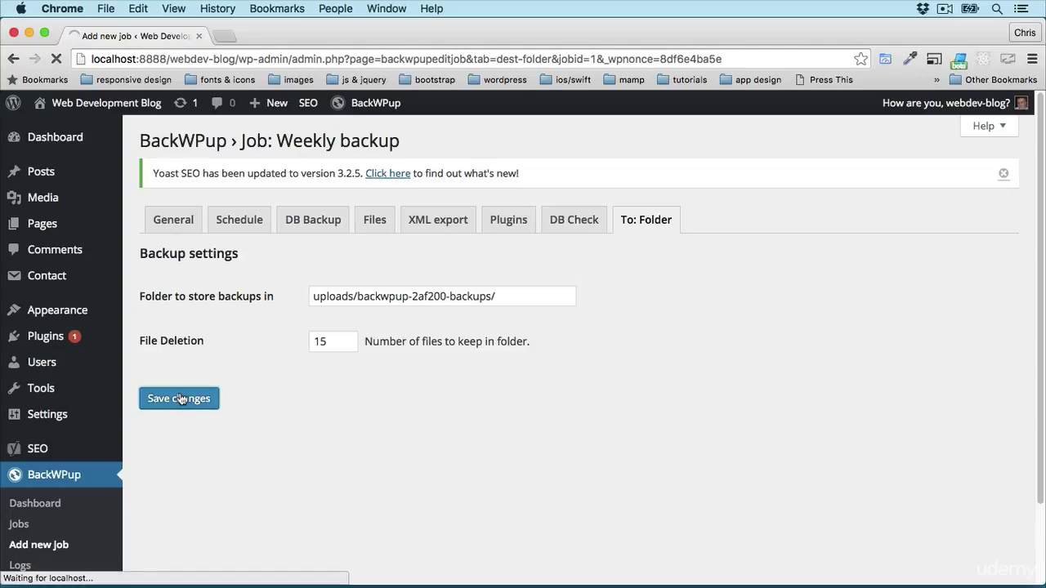
# Run the Weekly backup job immediately from the BackWPup jobs list.
pyautogui.click(22, 526)
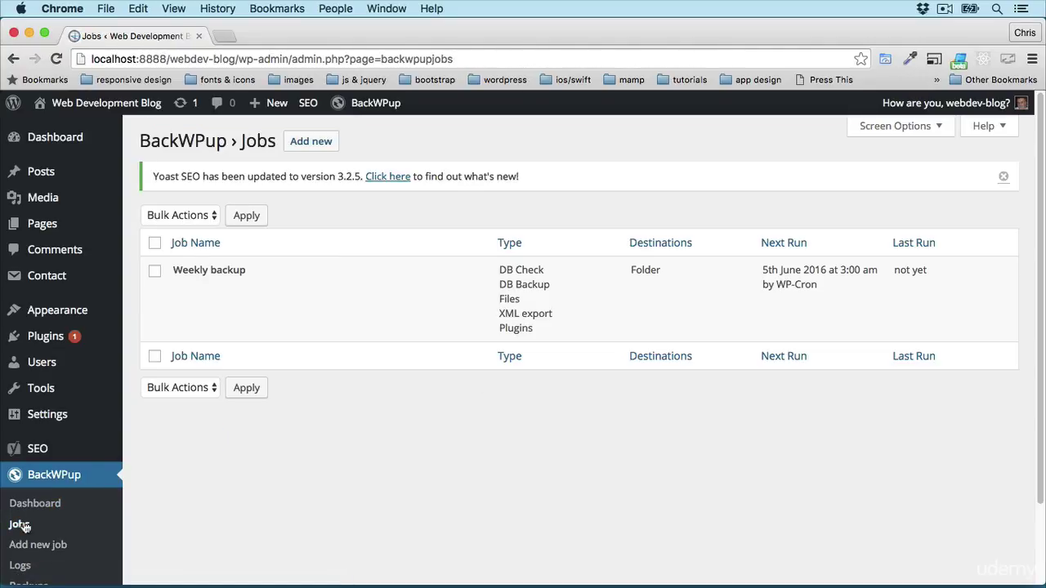
pyautogui.moveTo(200, 308)
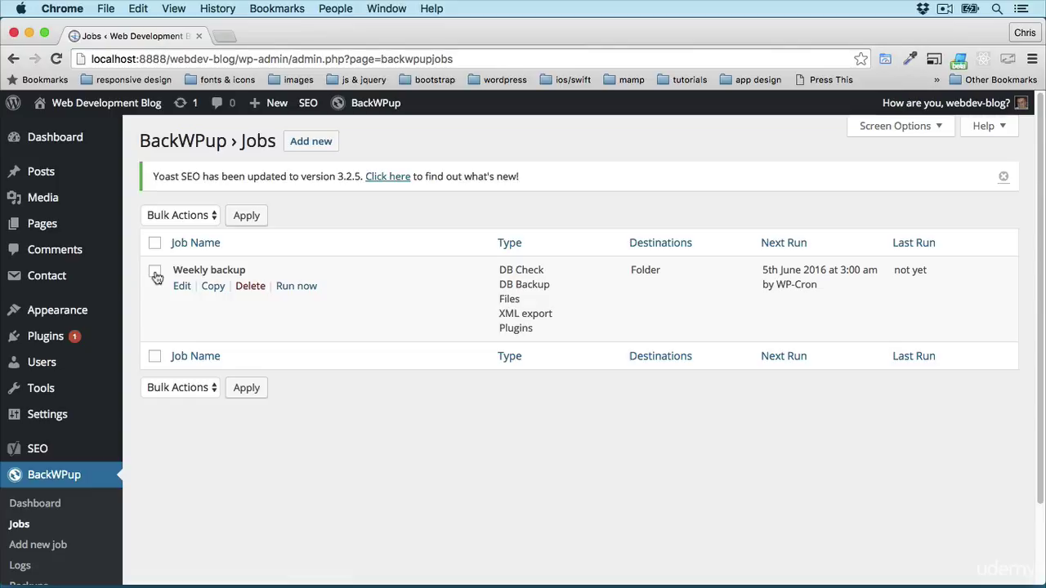
pyautogui.moveTo(521, 327)
pyautogui.click(297, 287)
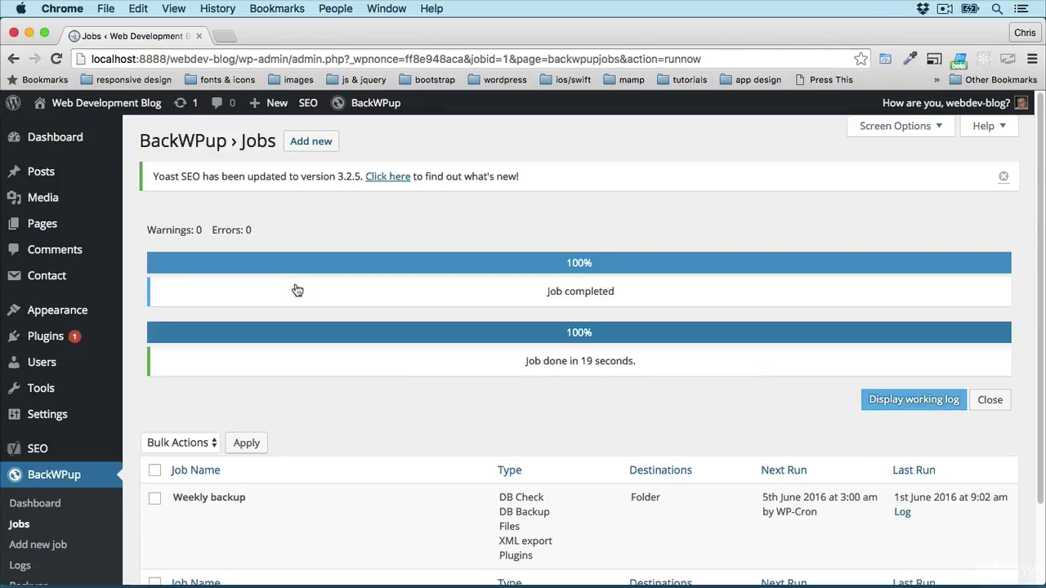
pyautogui.scroll(-3, 297, 291)
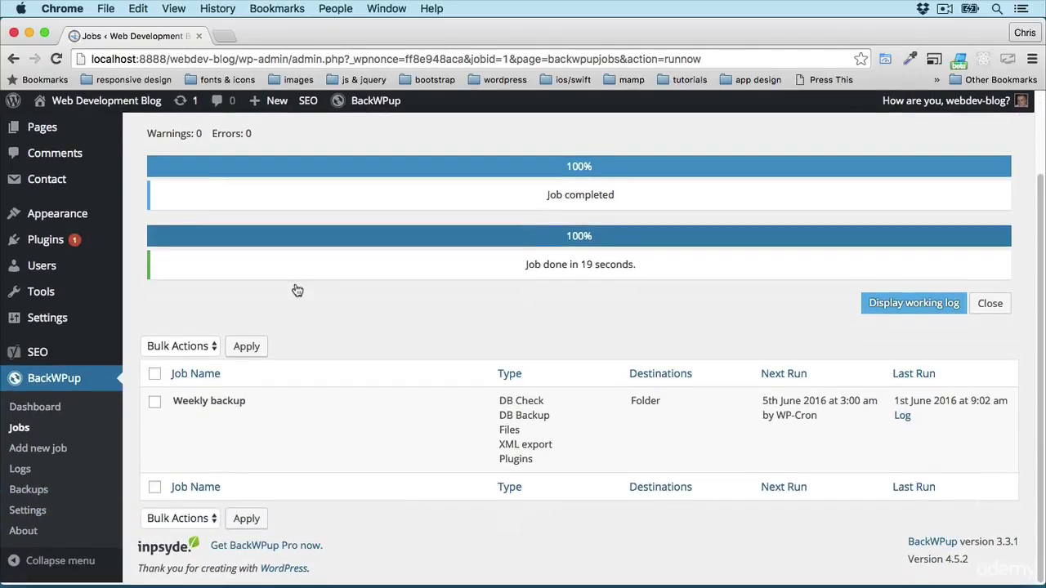
# Switch to Finder and open the site's webdev-blog folder inside htdocs of the MAMP application folder.
pyautogui.moveTo(172, 574)
pyautogui.click(52, 564)
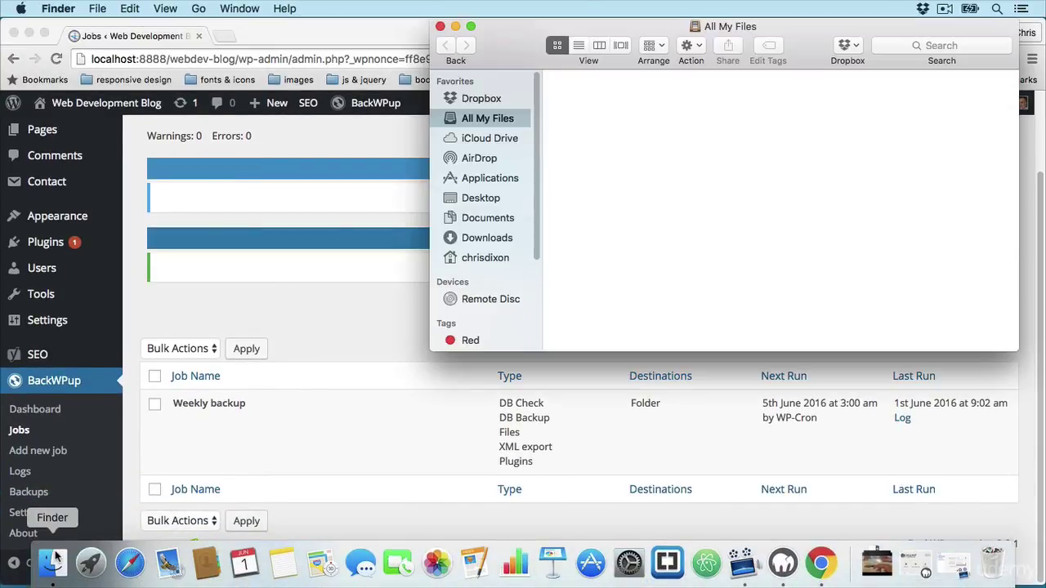
pyautogui.click(489, 178)
pyautogui.doubleClick(724, 124)
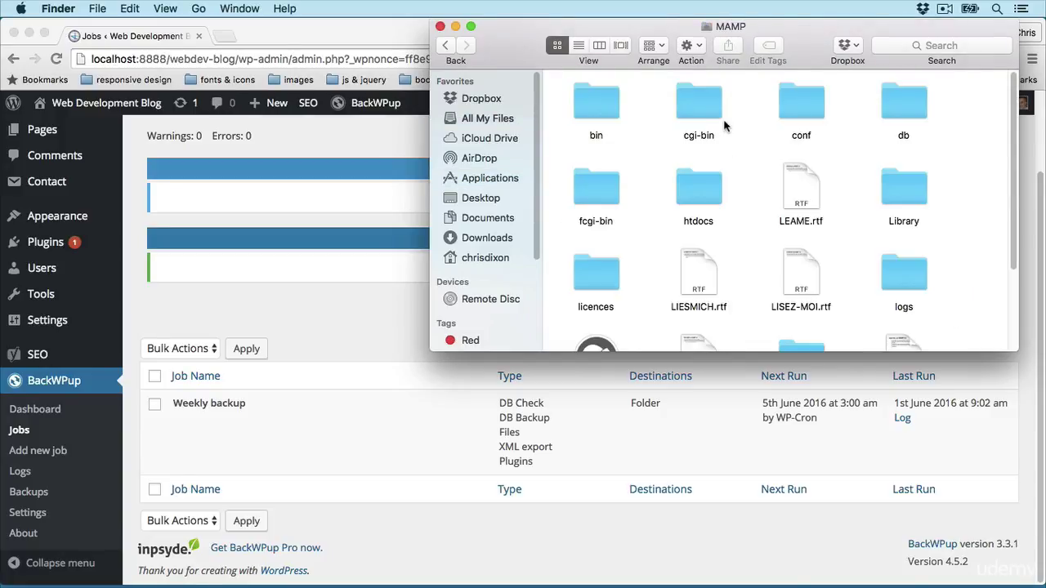
pyautogui.doubleClick(690, 186)
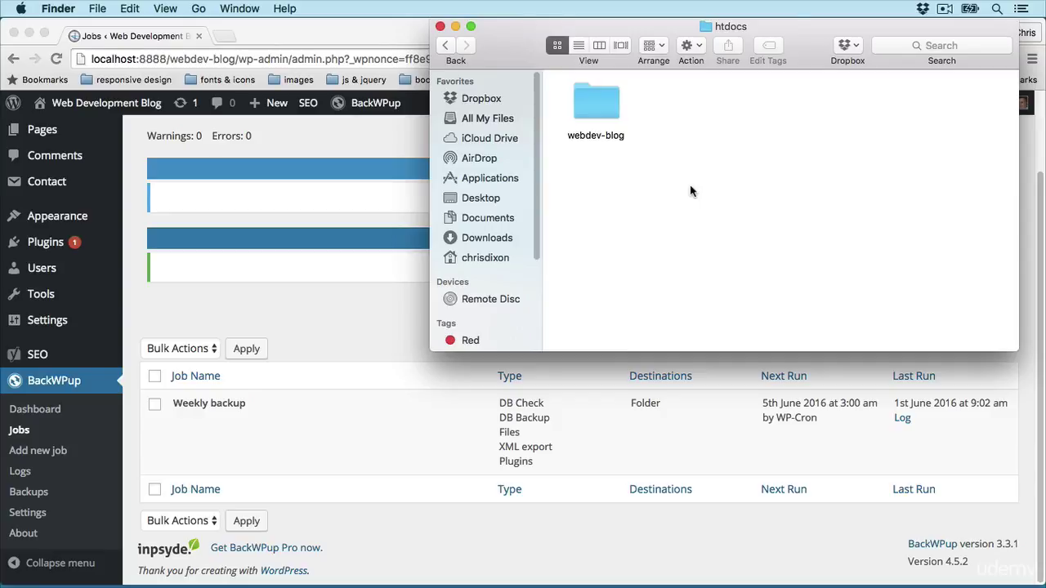
pyautogui.doubleClick(592, 101)
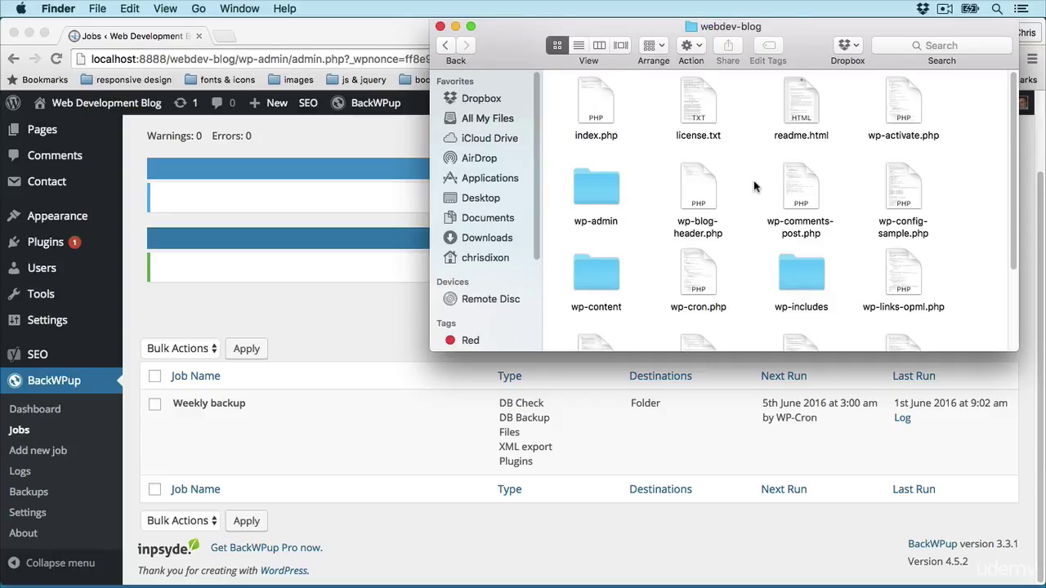
# Open the backwpup-2af200-backups folder under wp-content/uploads to inspect the stored backup.
pyautogui.scroll(-2, 753, 186)
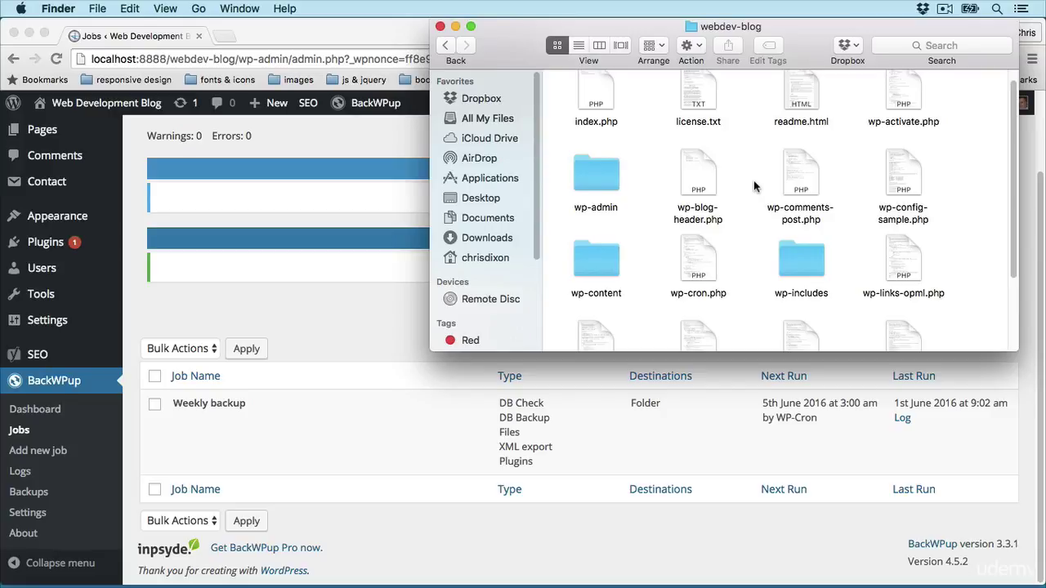
pyautogui.doubleClick(596, 263)
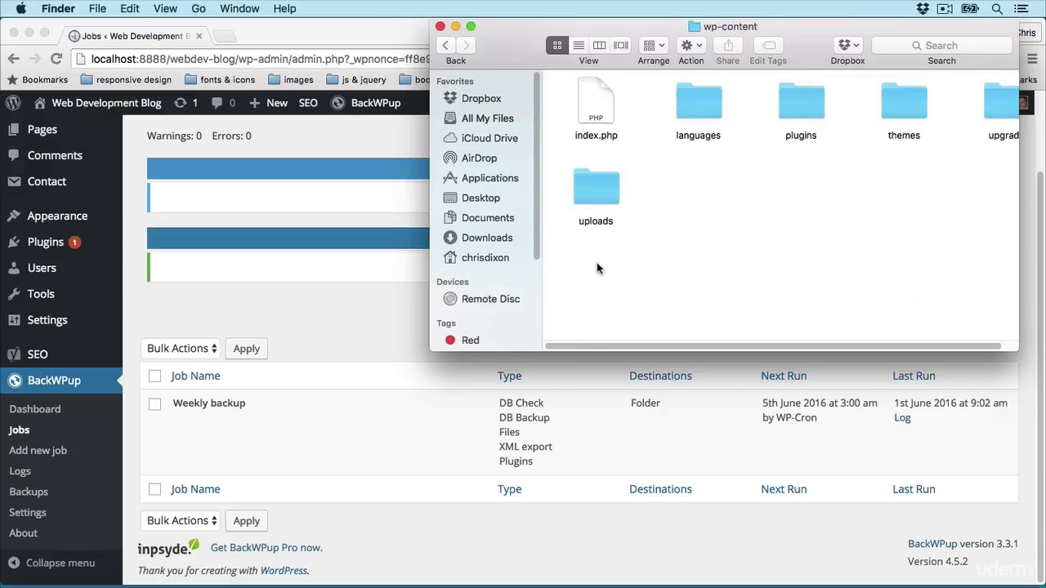
pyautogui.click(593, 193)
pyautogui.doubleClick(593, 193)
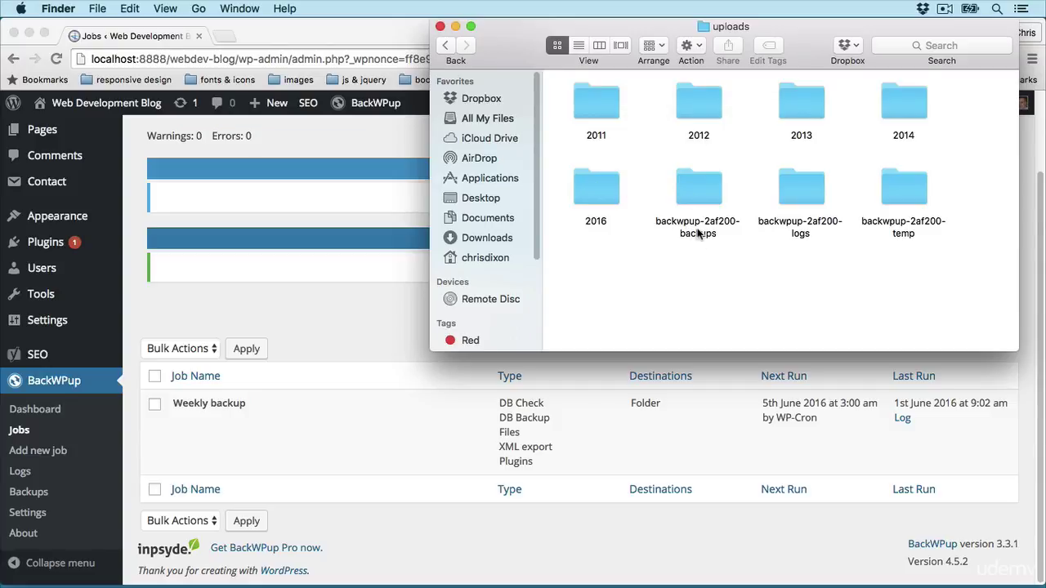
pyautogui.click(695, 189)
pyautogui.doubleClick(695, 189)
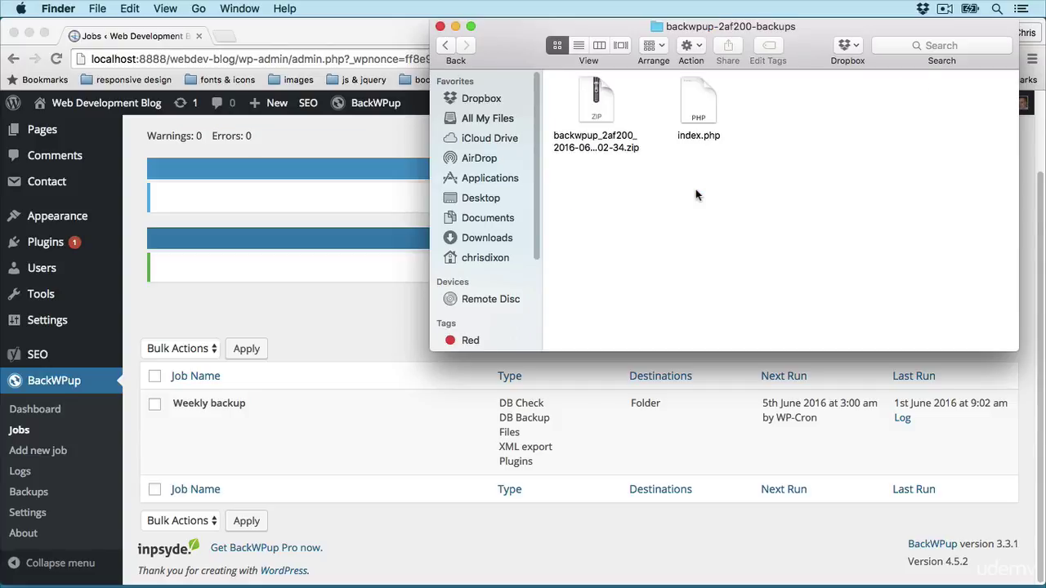